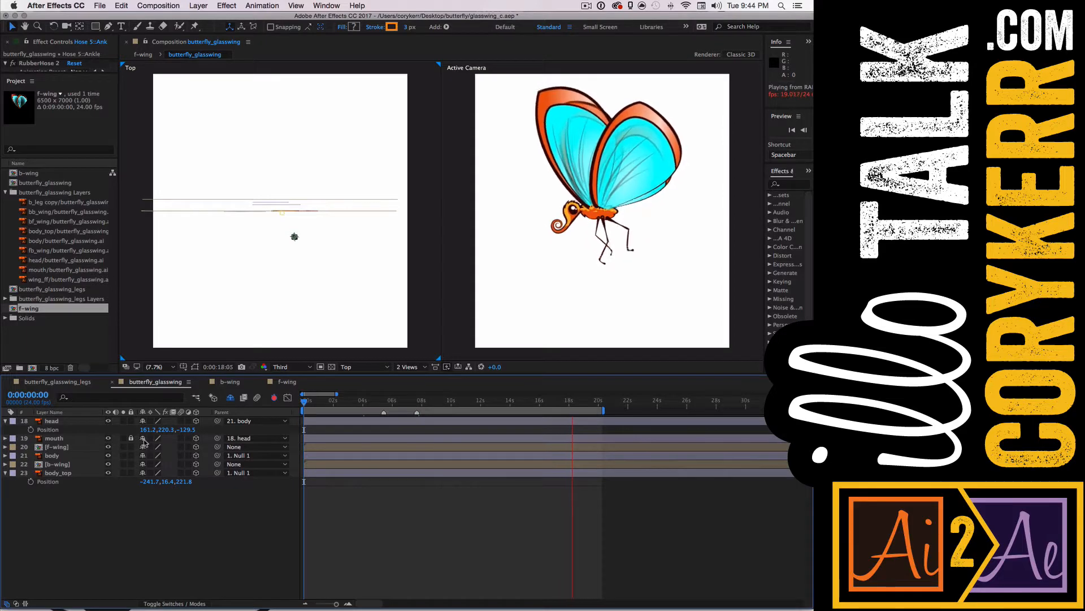
# Step: Hide the mouth layer from the timeline by marking it shy, and collapse the head and body_top properties
pyautogui.click(142, 438)
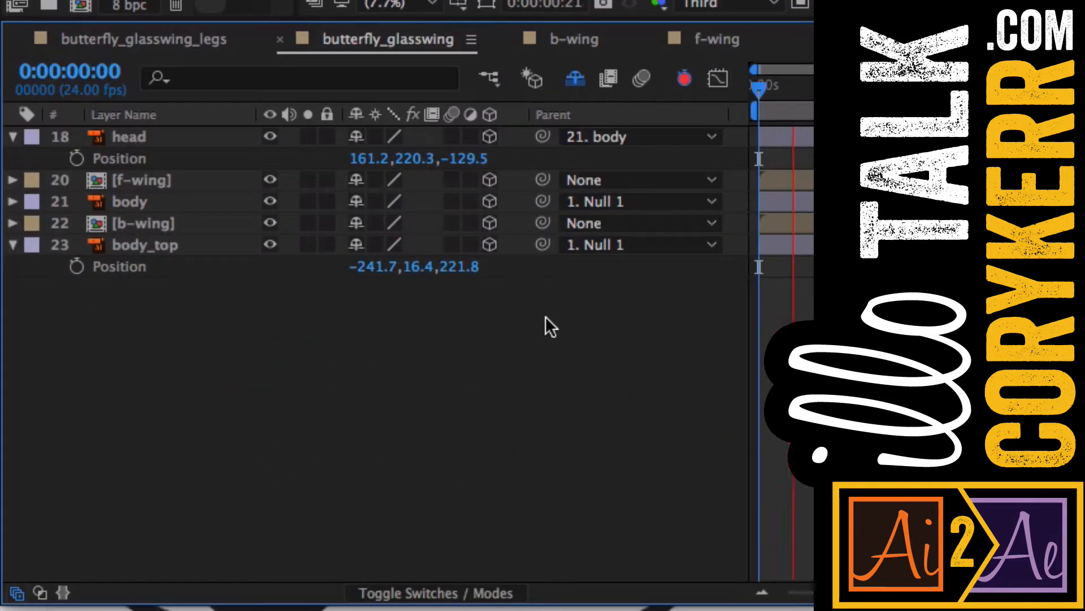
pyautogui.click(13, 136)
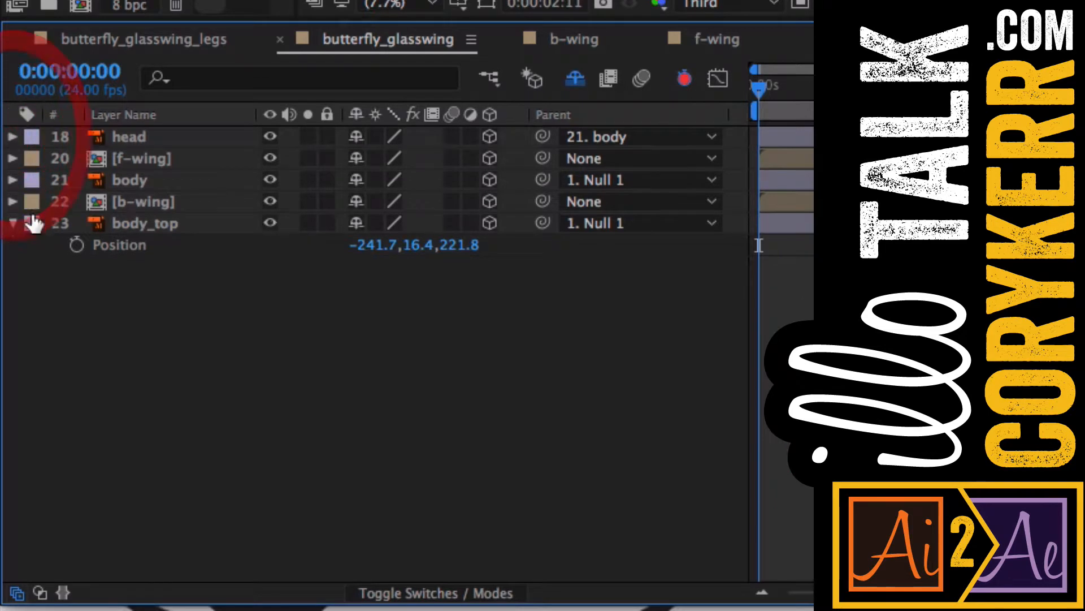
pyautogui.click(12, 223)
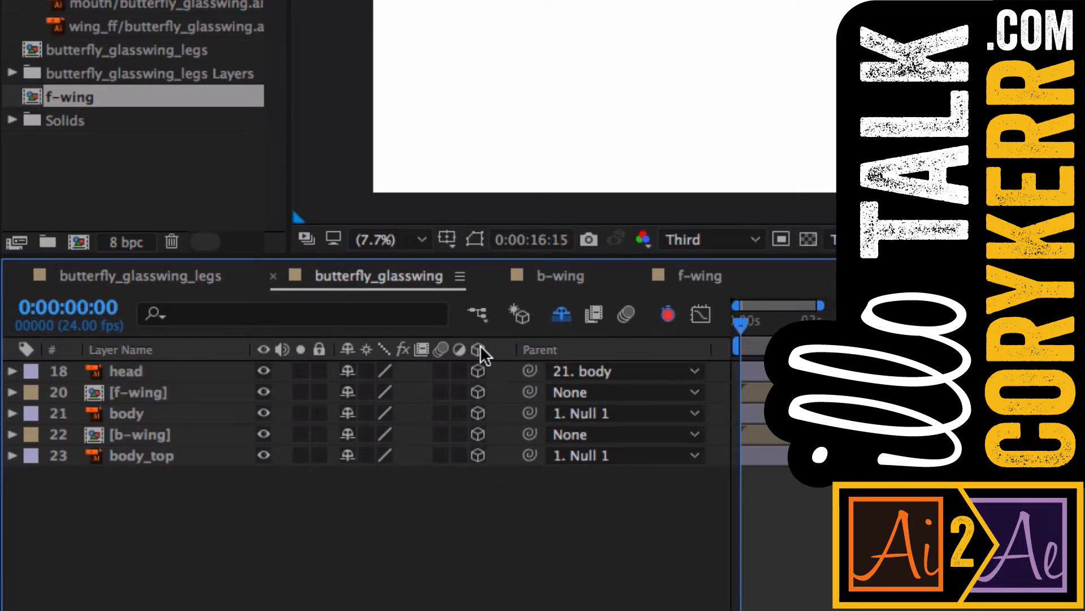
# Step: Reveal only the rotation properties of the f-wing layer, keeping all other layers collapsed
pyautogui.click(12, 392)
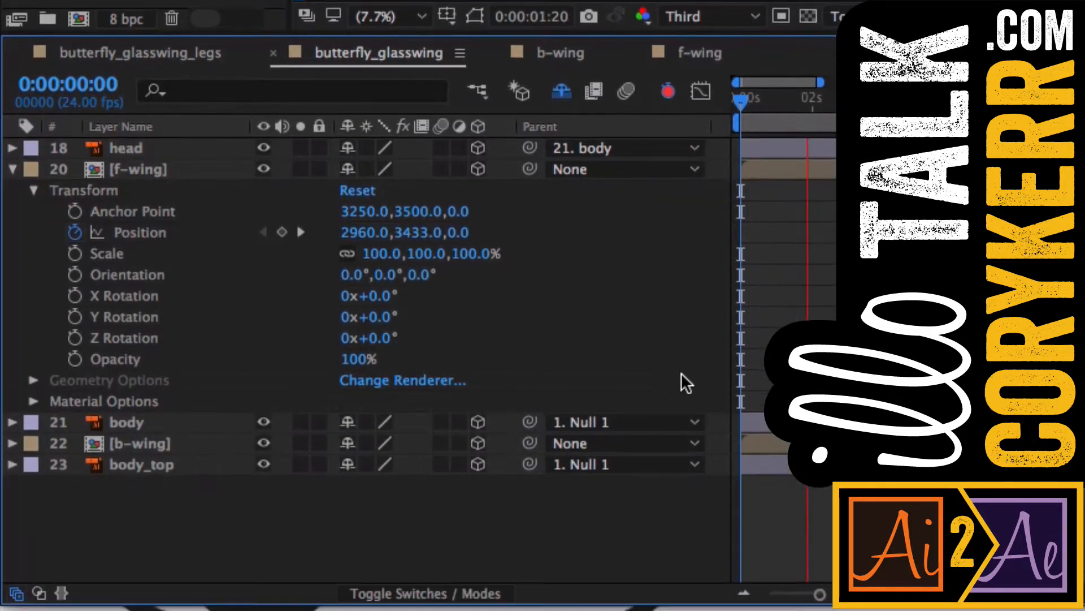
pyautogui.press('r')
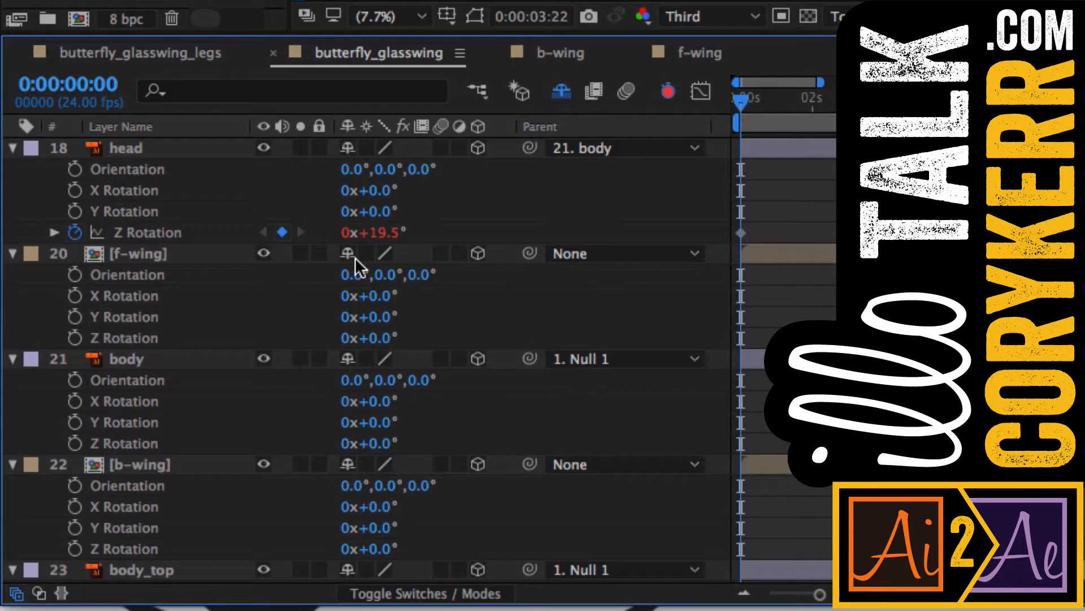
pyautogui.press('super+a')
pyautogui.press('r')
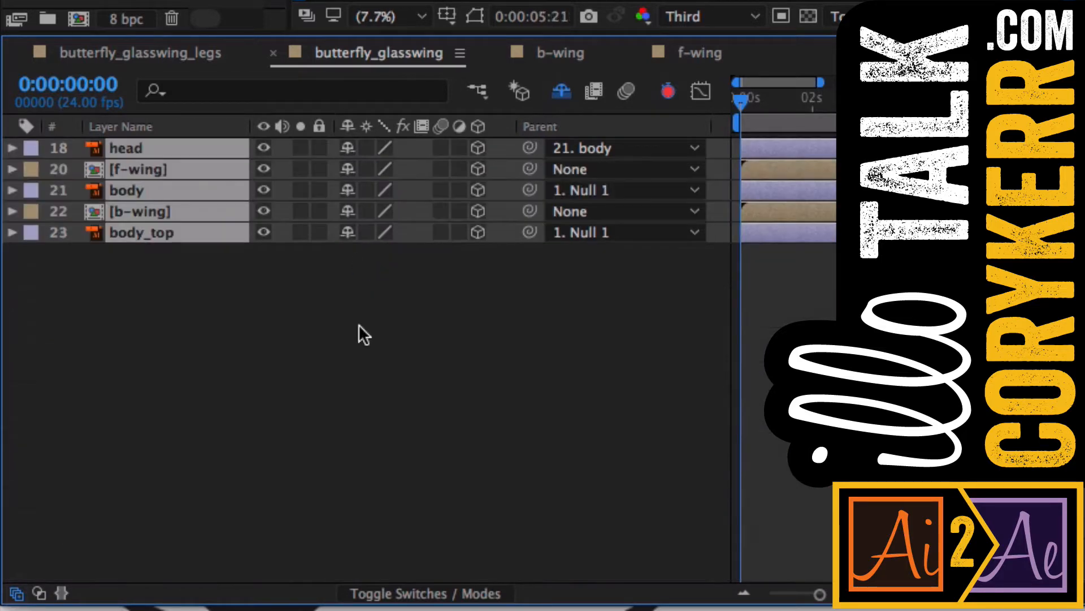
pyautogui.click(257, 338)
pyautogui.click(184, 167)
pyautogui.press('r')
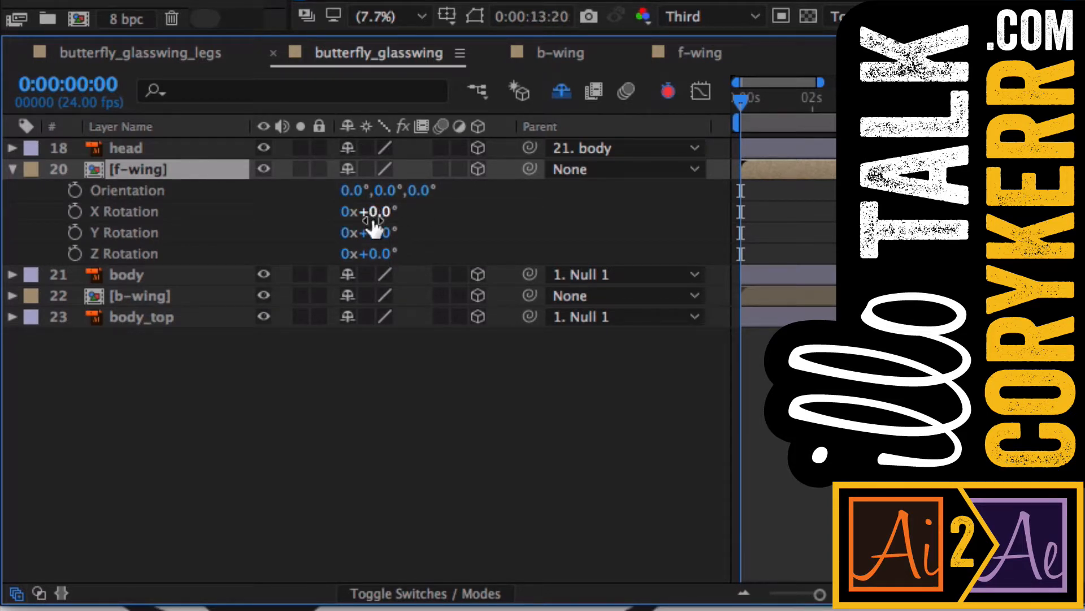
# Step: Stop the preview and try rotating the f-wing layer about its Z axis, undoing the trial
pyautogui.press('End')
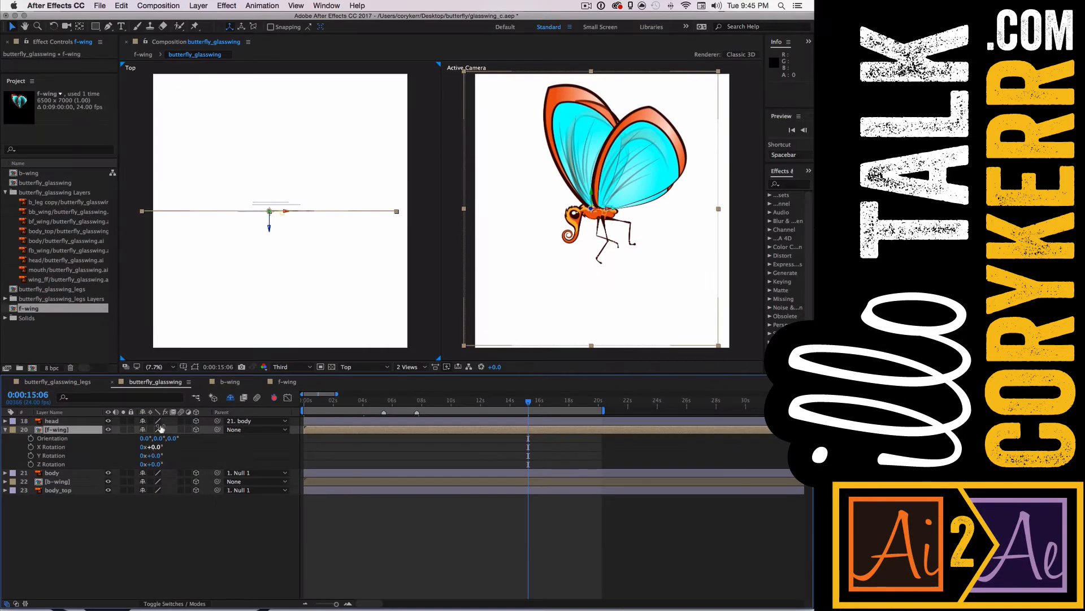
pyautogui.moveTo(157, 464)
pyautogui.mouseDown()
pyautogui.moveTo(177, 463)
pyautogui.moveTo(152, 464)
pyautogui.moveTo(163, 464)
pyautogui.mouseUp()
pyautogui.hotkey('ctrl', 'z')
pyautogui.hotkey('ctrl', 'z')
pyautogui.hotkey('ctrl', 'z')
# Step: Try rotating the f-wing layer about its Y axis to about 86° and 35°, and undo the trial
pyautogui.moveTo(158, 455); pyautogui.dragTo(194, 449)
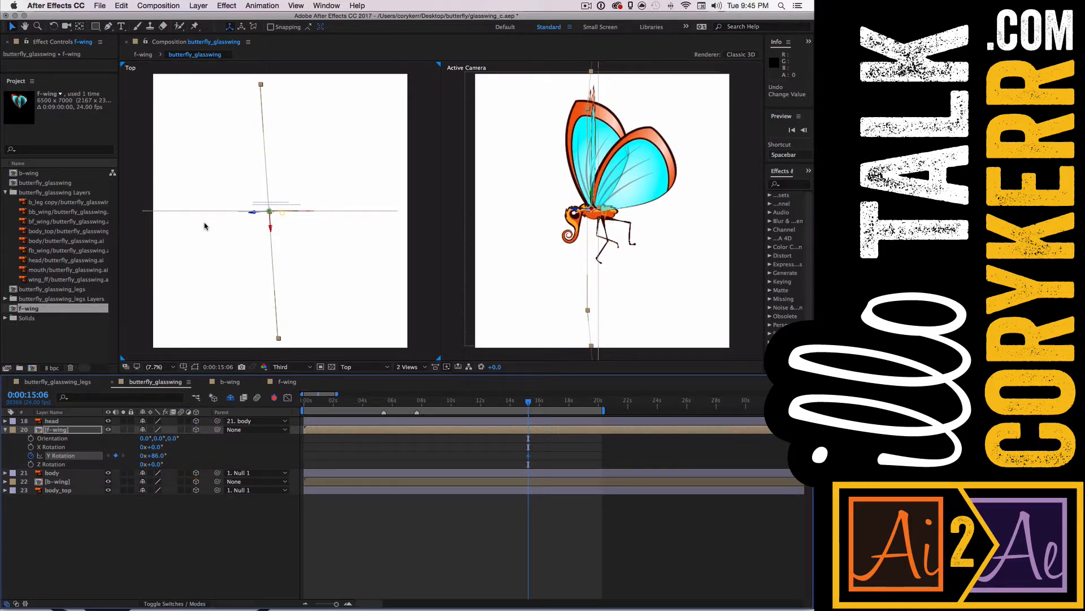
pyautogui.moveTo(154, 455); pyautogui.dragTo(173, 454)
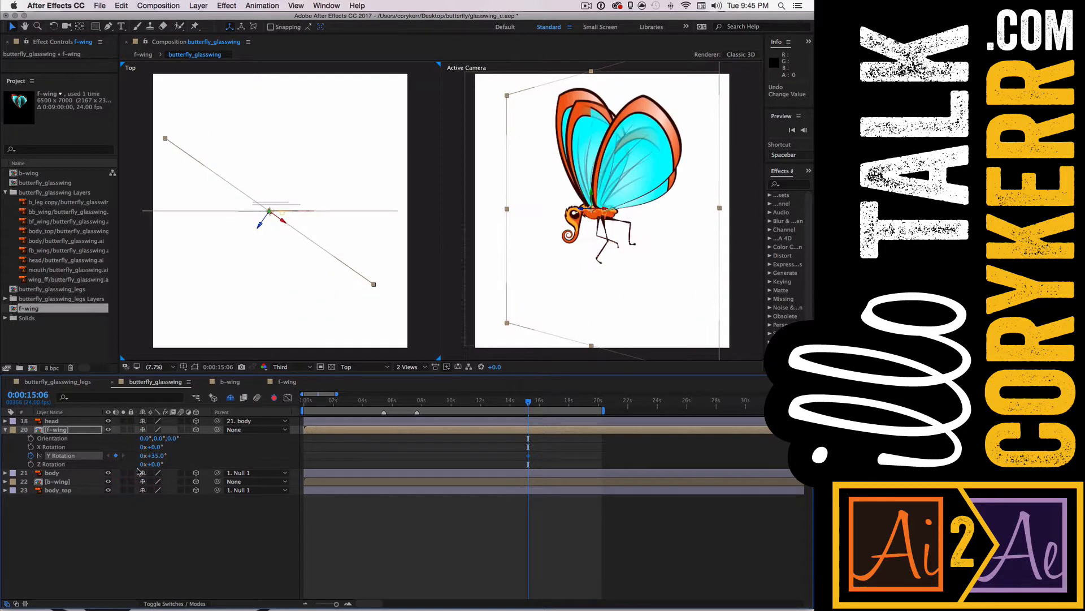
pyautogui.press('super+z')
pyautogui.press('super+z')
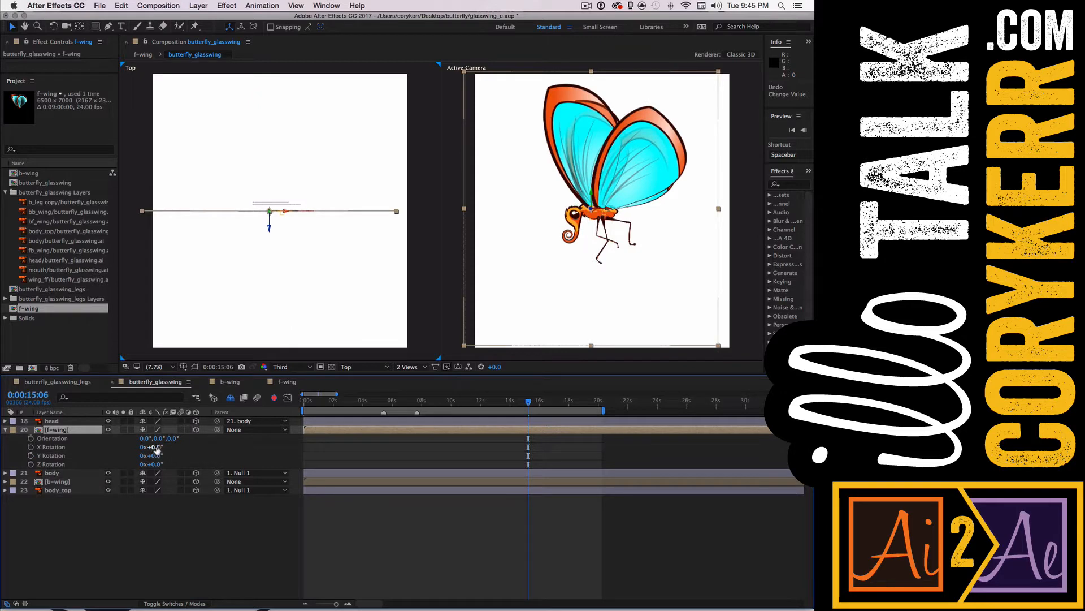
# Step: Rotate the f-wing layer about its X axis at 0:00:15:06, trying 175° and settling on an X Rotation of 165°
pyautogui.moveTo(157, 449); pyautogui.dragTo(223, 442)
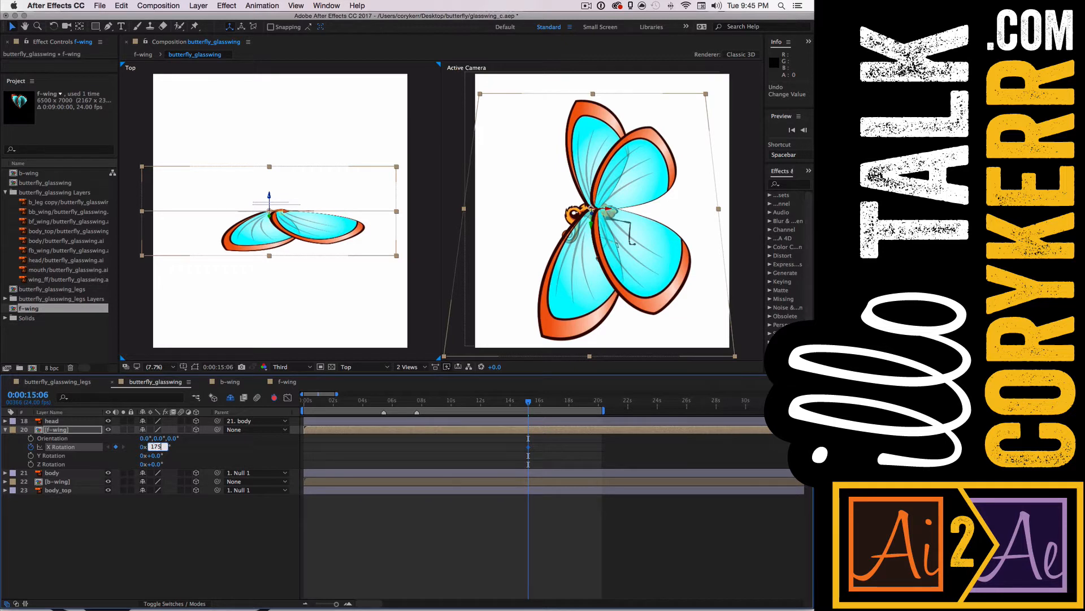
pyautogui.press('Return')
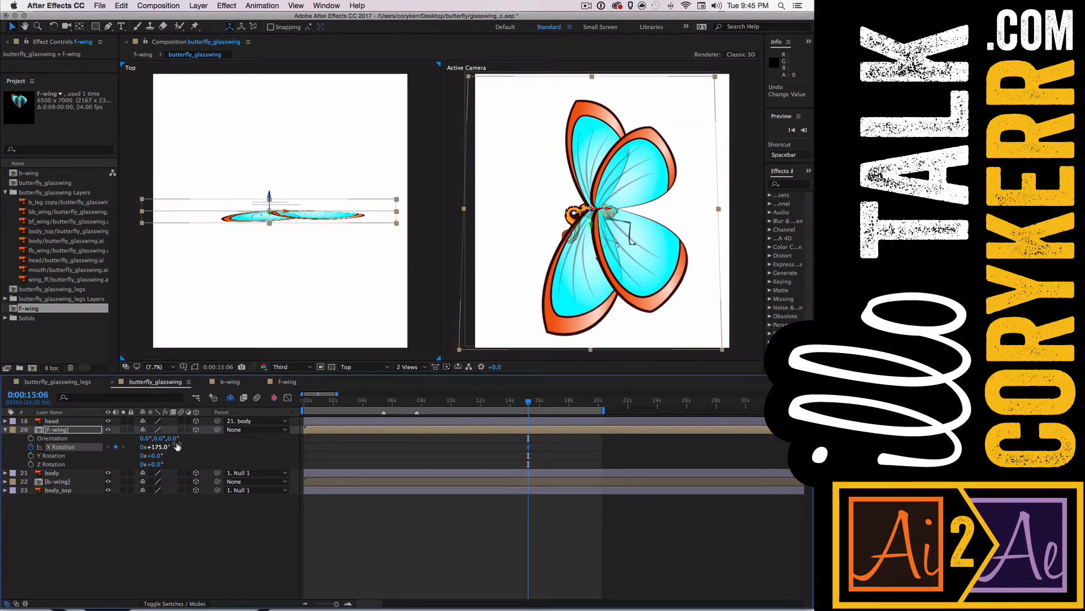
pyautogui.click(156, 447)
pyautogui.press('Return')
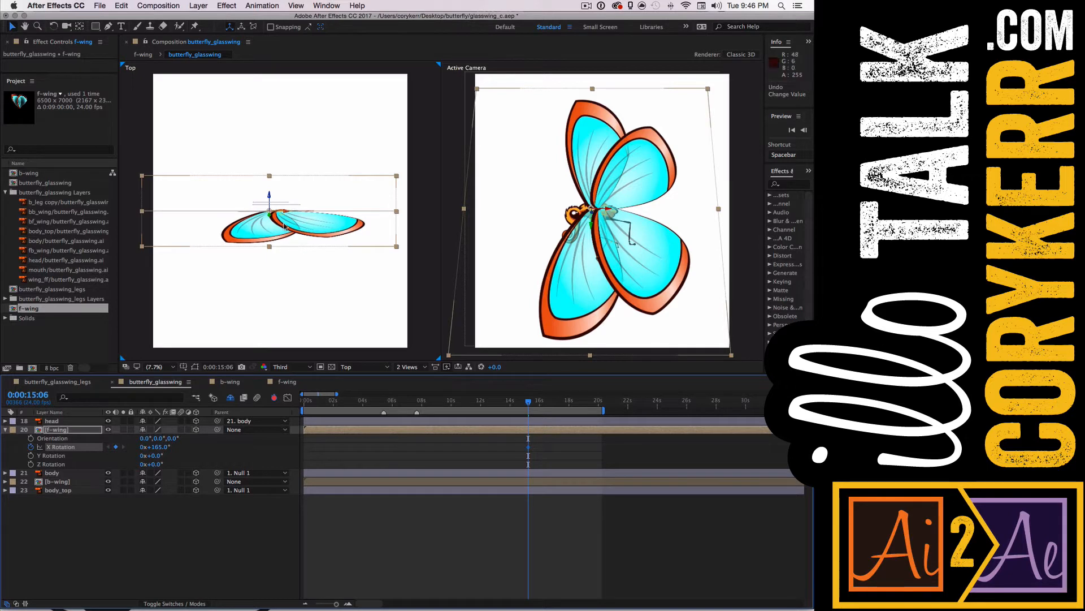
# Step: Reveal the rotation properties of the b-wing layer
pyautogui.click(5, 482)
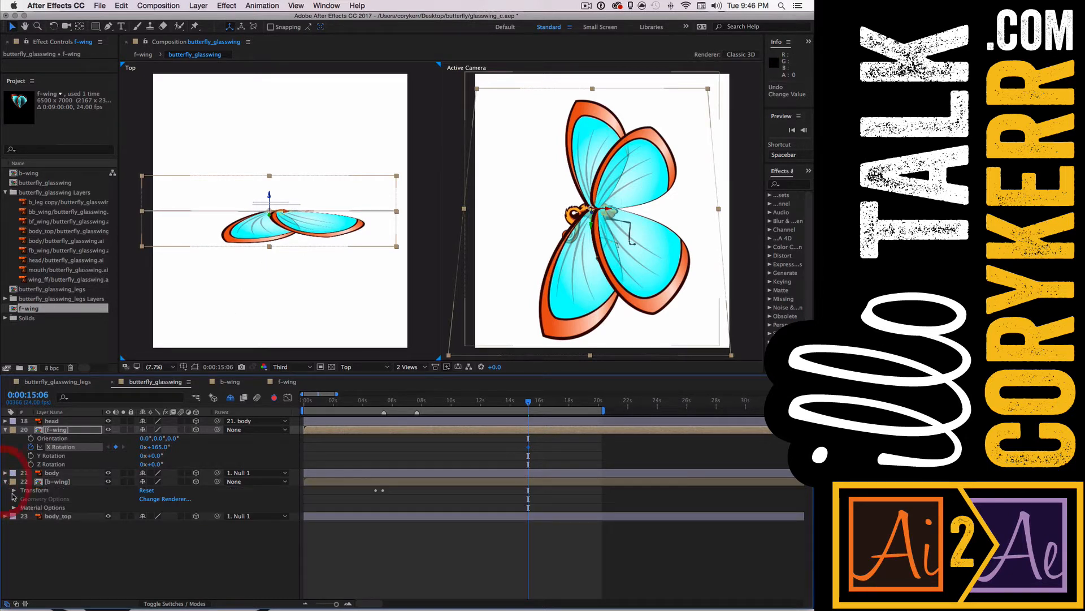
pyautogui.click(57, 482)
pyautogui.press('r')
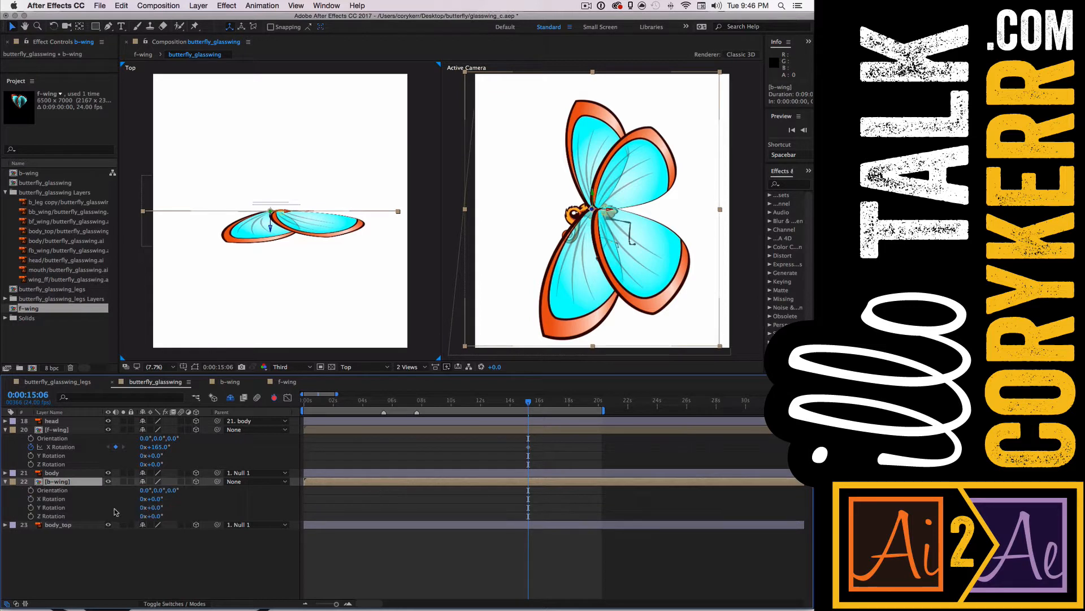
# Step: Bring up the on-screen keyboard viewer and set the b-wing layer's X Rotation to -165° at 0:00:15:06
pyautogui.click(703, 6)
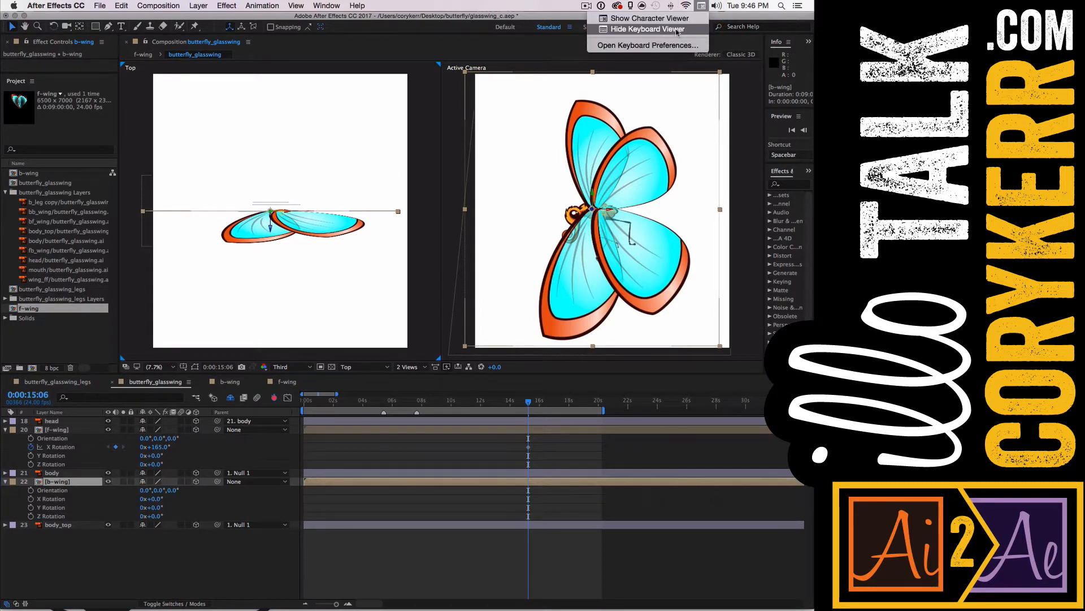
pyautogui.click(734, 601)
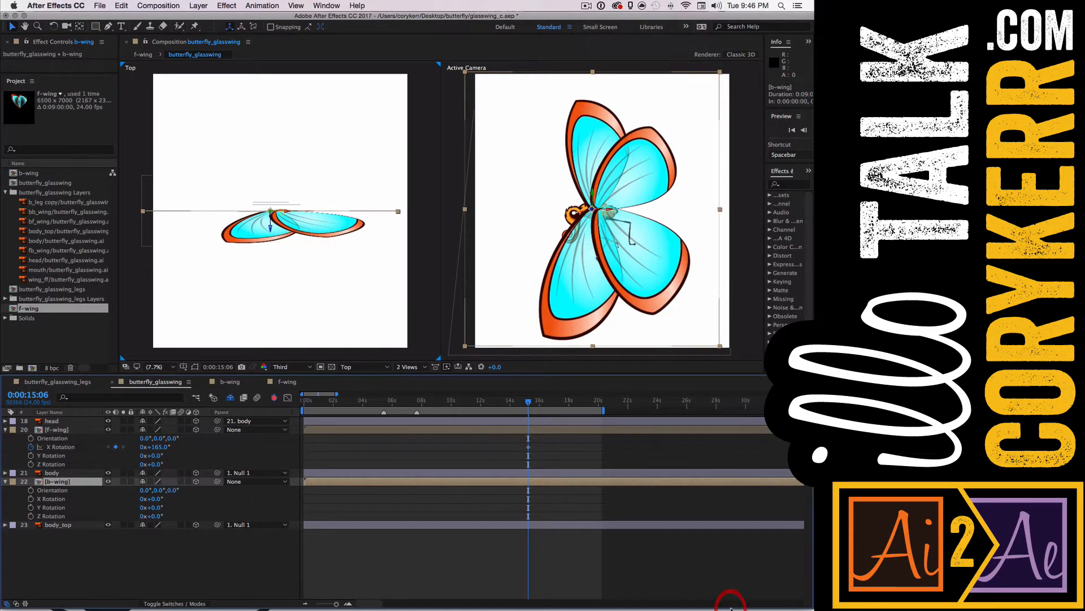
pyautogui.moveTo(734, 609)
pyautogui.click(767, 590)
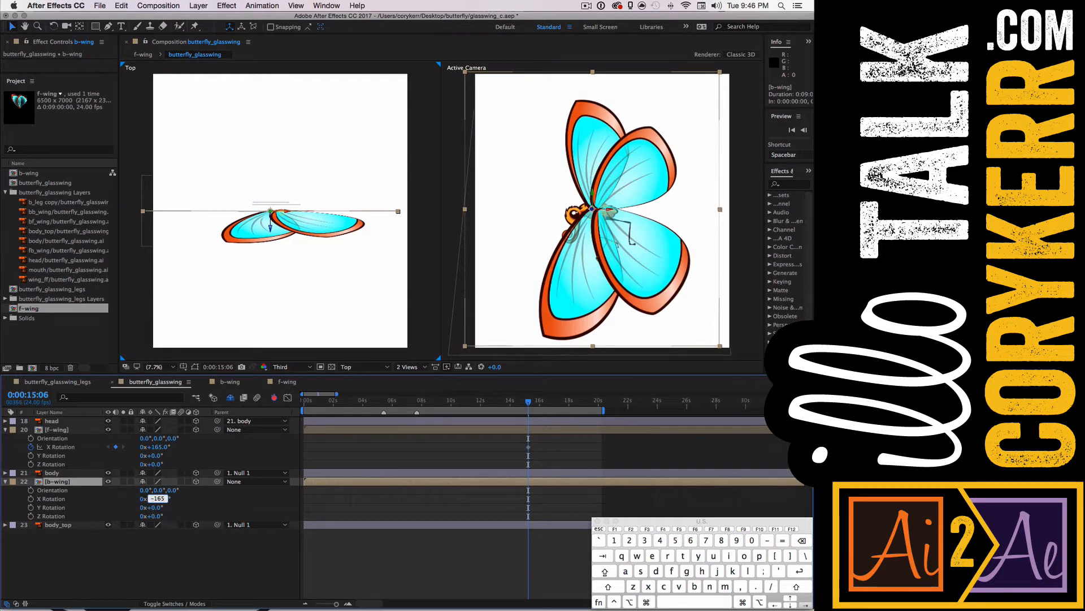
pyautogui.press('Return')
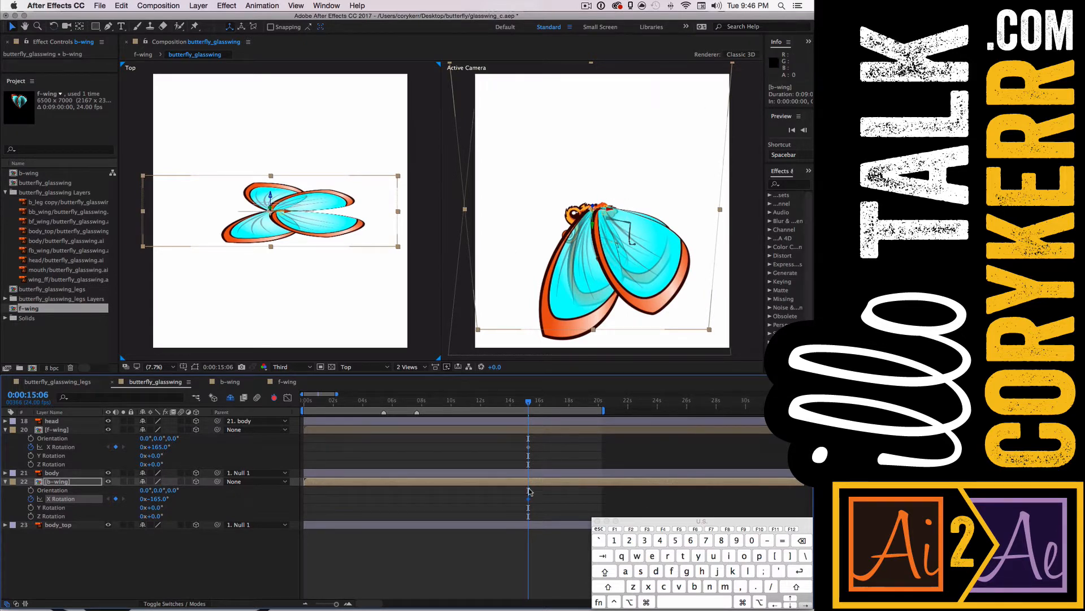
# Step: Set the X Rotation of both the b-wing and f-wing layers to 0° at 0:00:14:00
pyautogui.moveTo(526, 403); pyautogui.dragTo(509, 402)
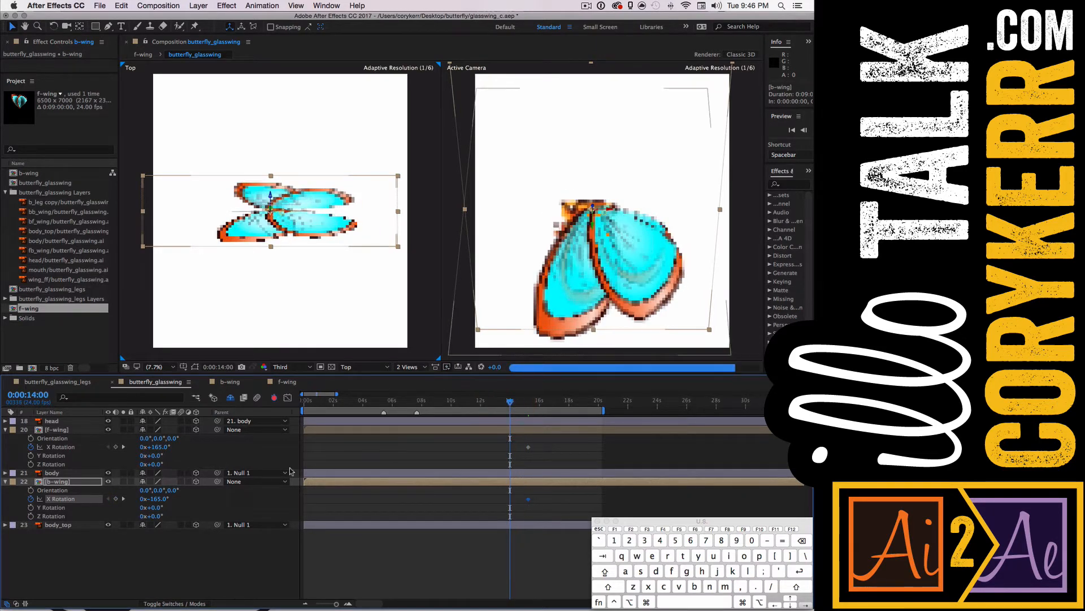
pyautogui.click(160, 499)
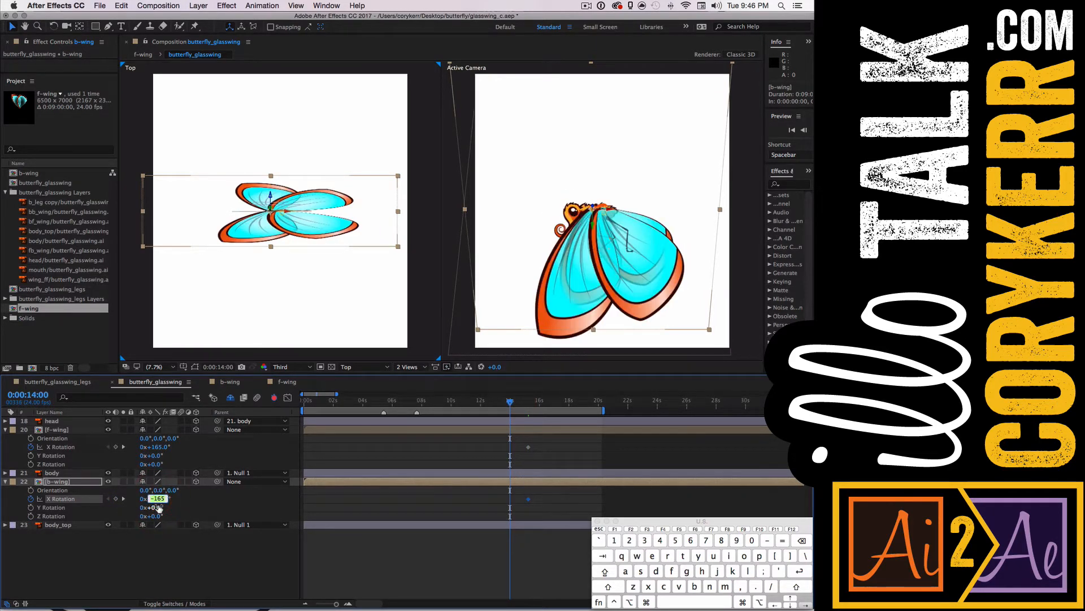
pyautogui.write('0')
pyautogui.click(156, 448)
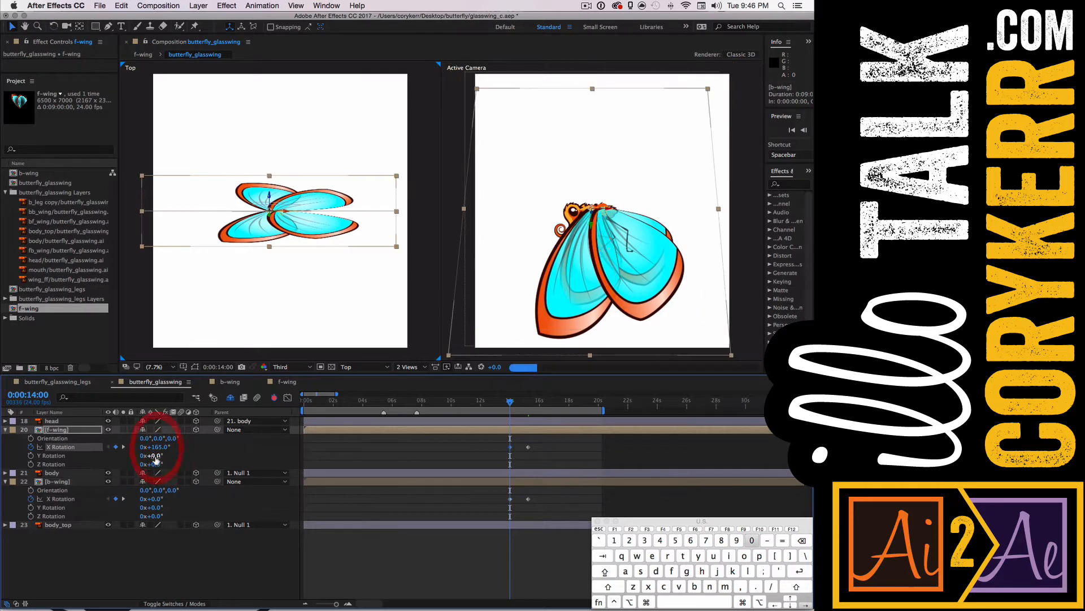
pyautogui.click(157, 448)
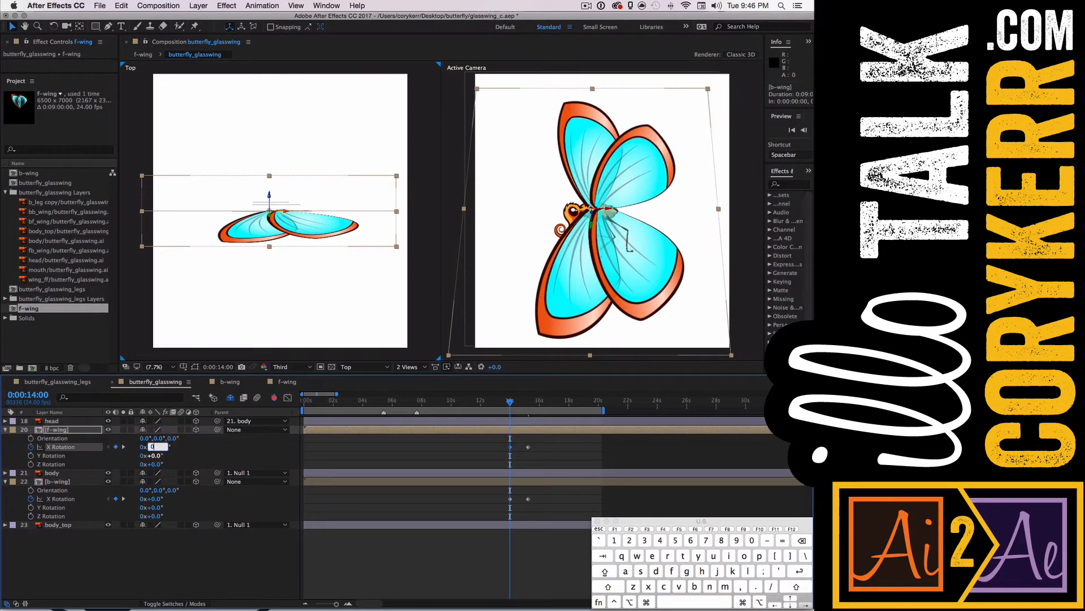
pyautogui.write('0')
pyautogui.press('Return')
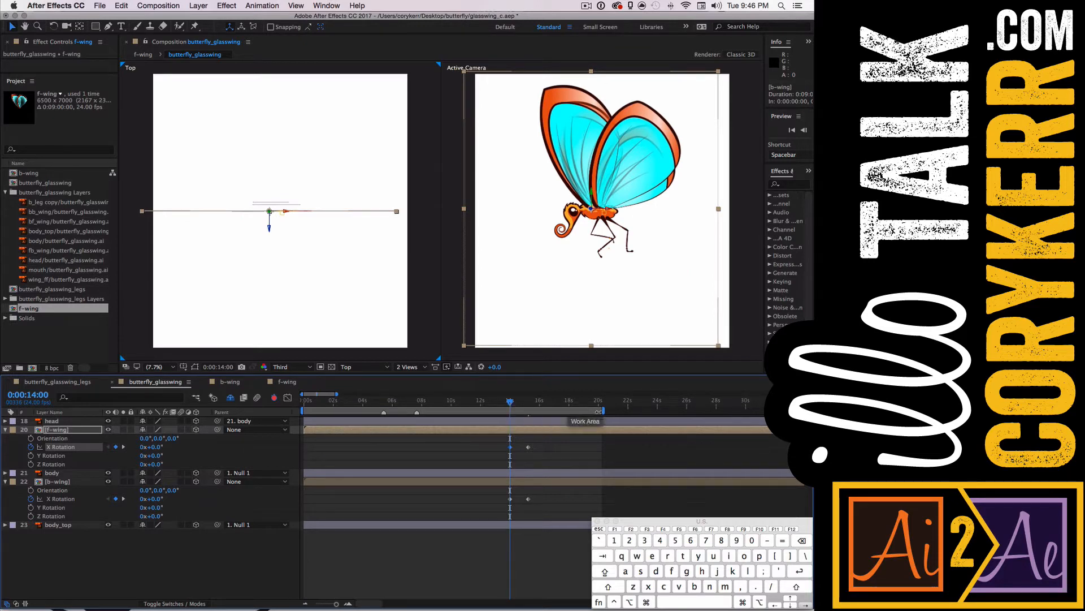
# Step: Narrow the work area to a short span around the wing rotation keyframes and preview the wing movement
pyautogui.moveTo(603, 411); pyautogui.dragTo(536, 416)
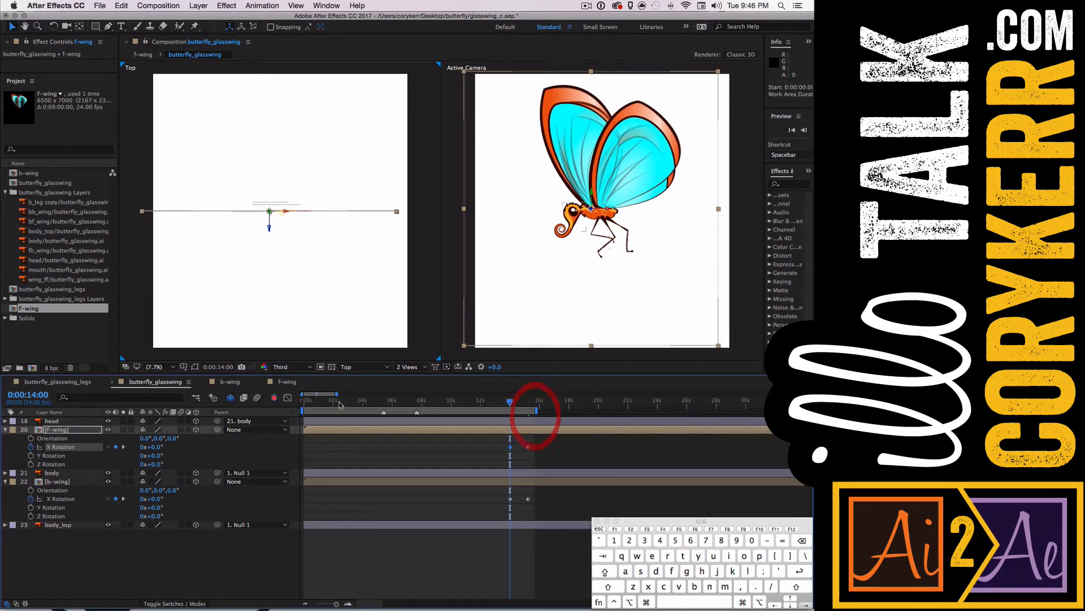
pyautogui.moveTo(310, 412); pyautogui.dragTo(501, 423)
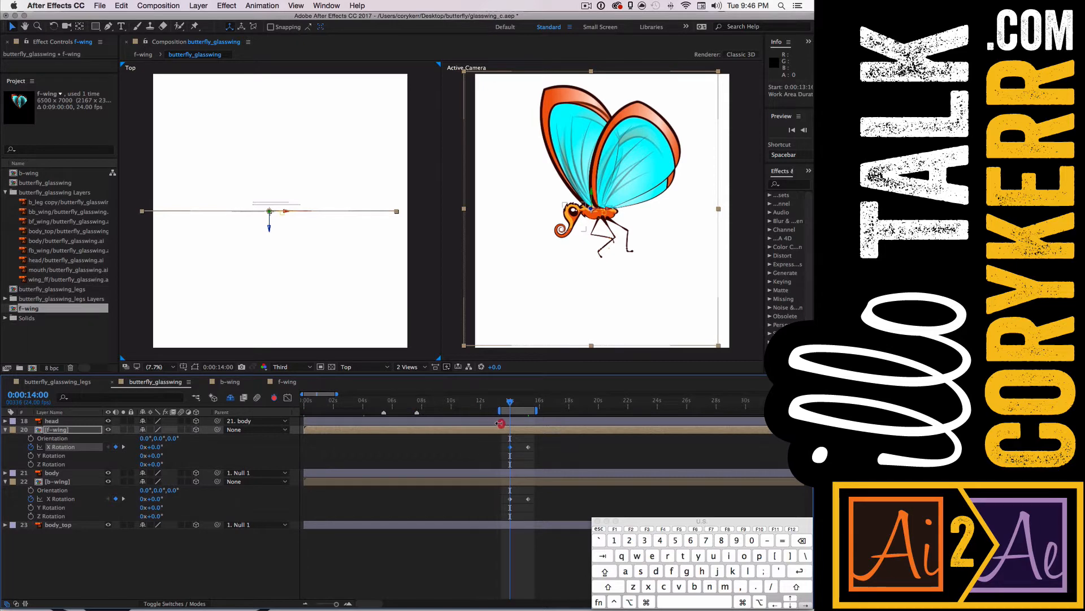
pyautogui.press('space')
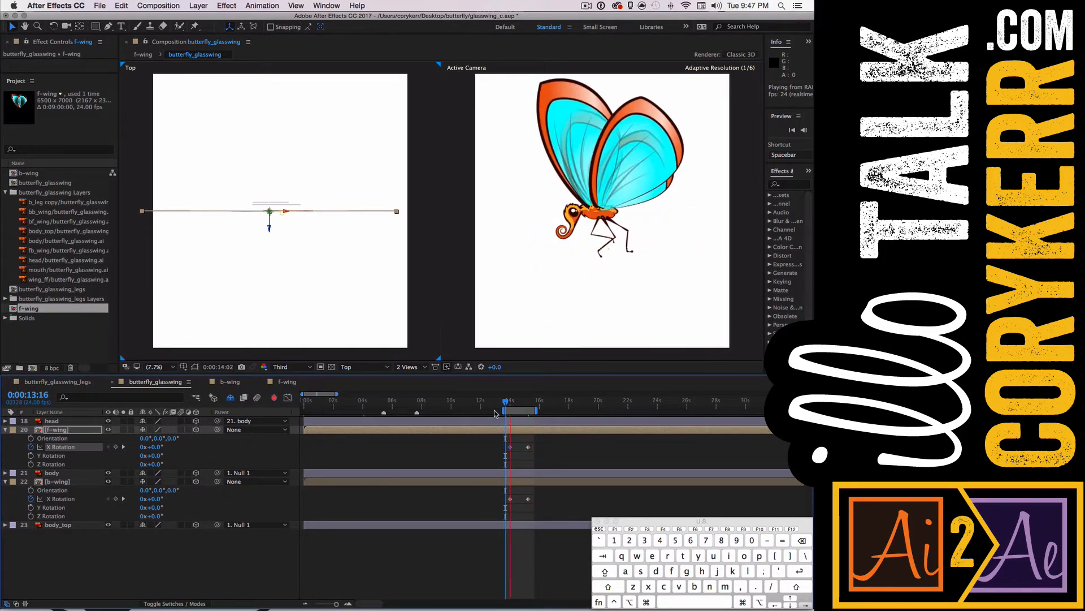
pyautogui.press('space')
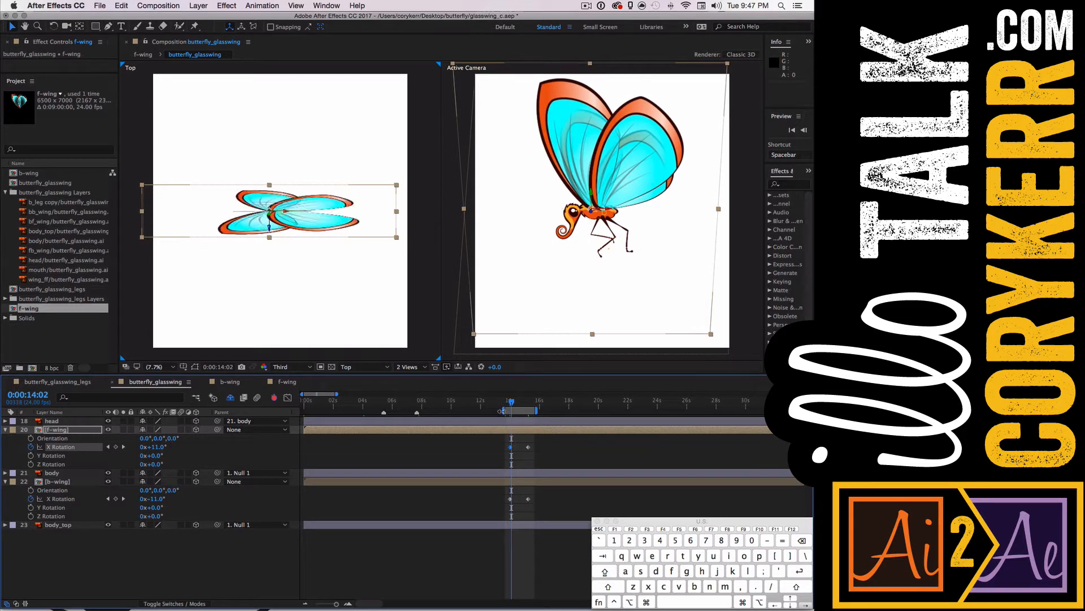
# Step: Extend the work area back to the composition start and move both f-wing X Rotation keyframes to begin at 0:00:00:00
pyautogui.moveTo(502, 411); pyautogui.dragTo(303, 413)
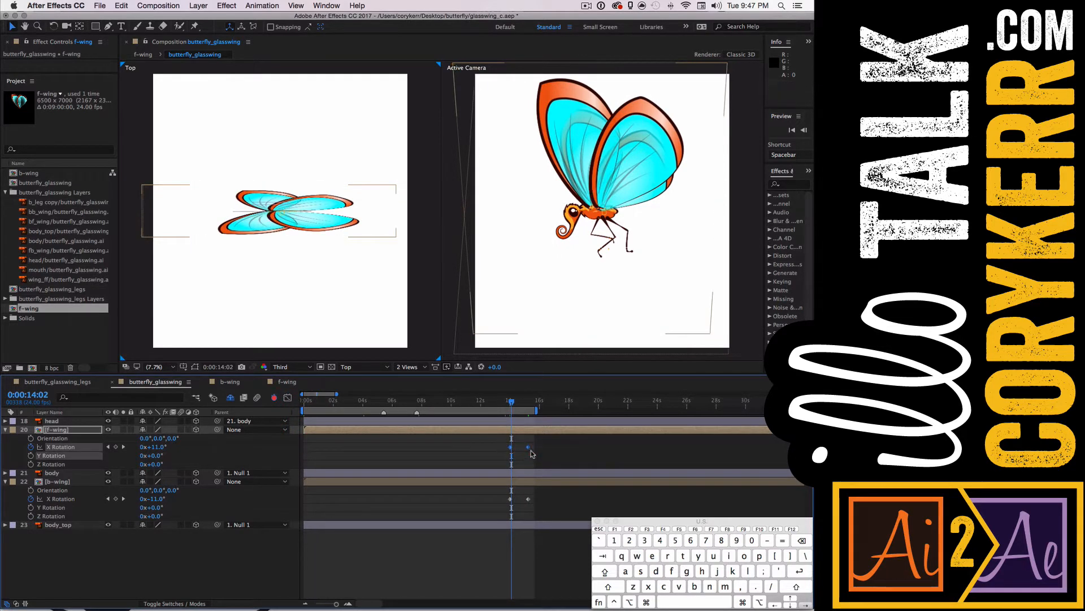
pyautogui.moveTo(511, 447); pyautogui.dragTo(321, 449)
pyautogui.click(333, 445)
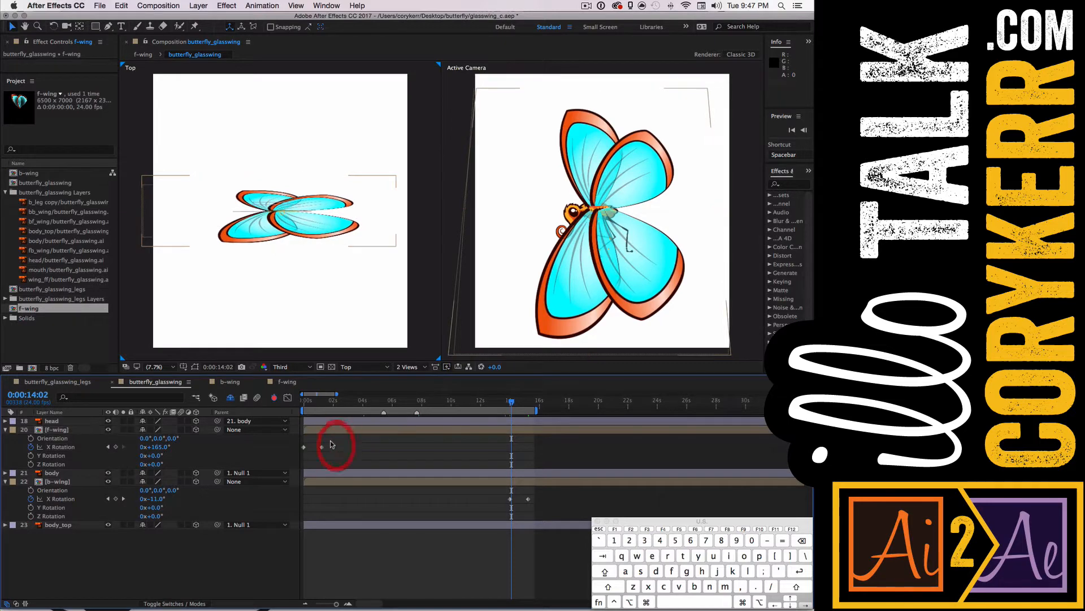
# Step: Move both b-wing X Rotation keyframes to begin at 0:00:00:00, with the second at 0:00:01:04
pyautogui.click(510, 499)
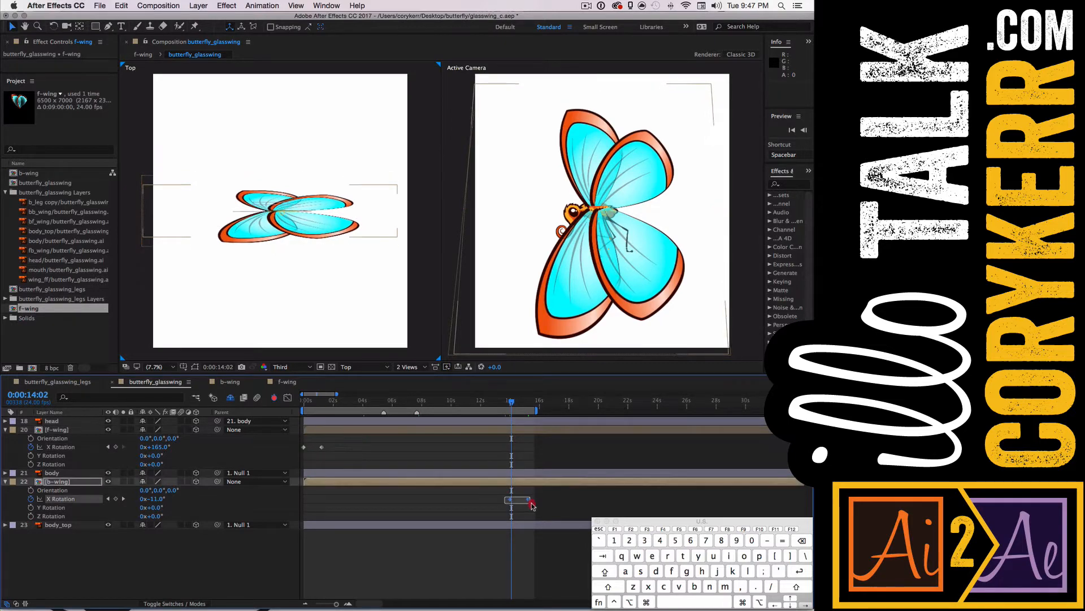
pyautogui.moveTo(509, 502); pyautogui.dragTo(303, 501)
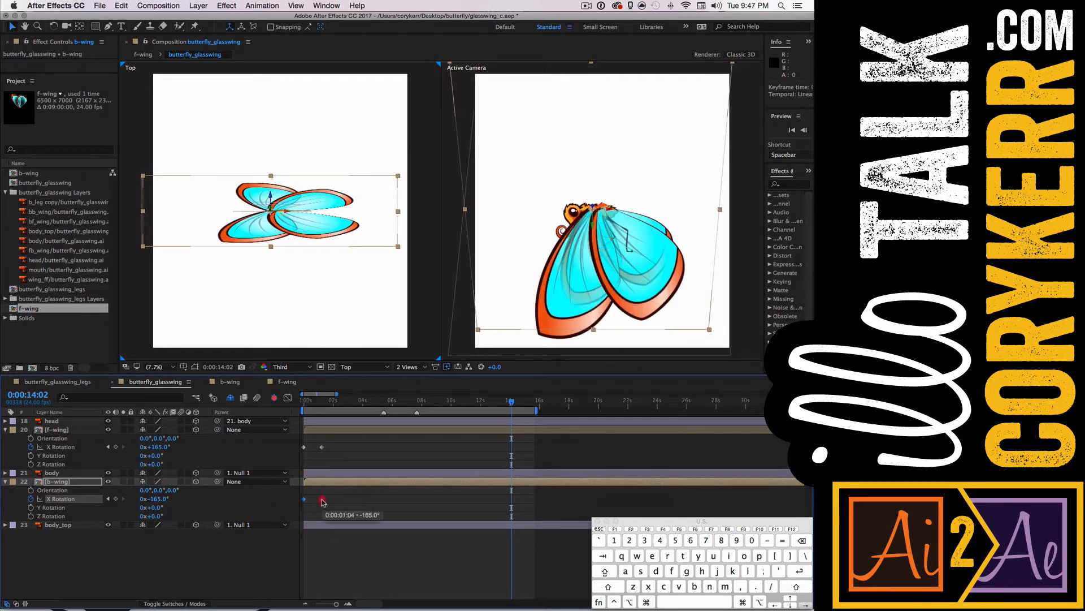
pyautogui.click(322, 501)
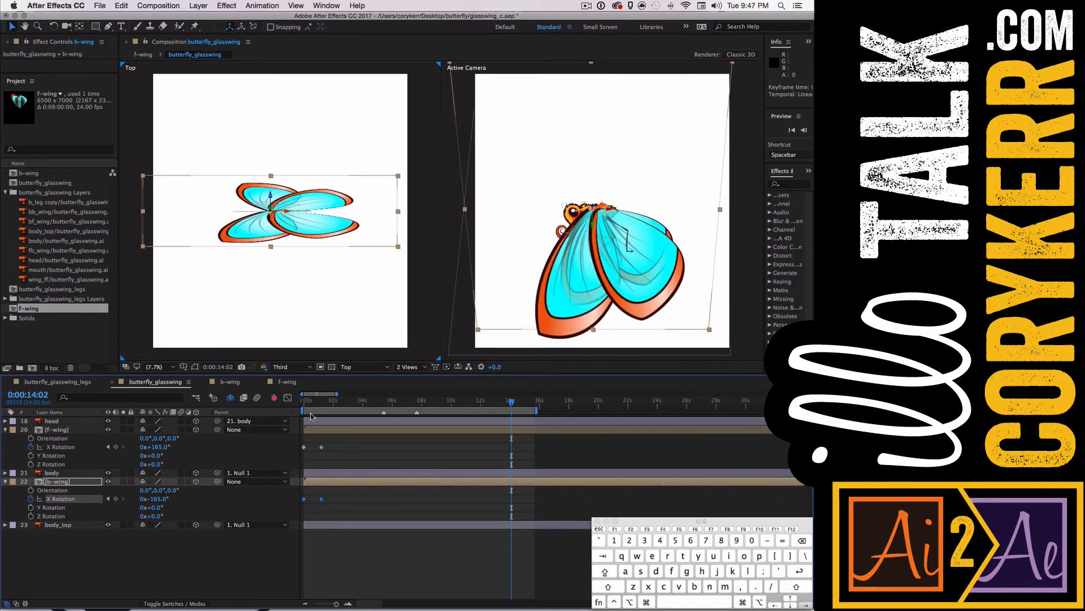
pyautogui.press('=')
pyautogui.press('=')
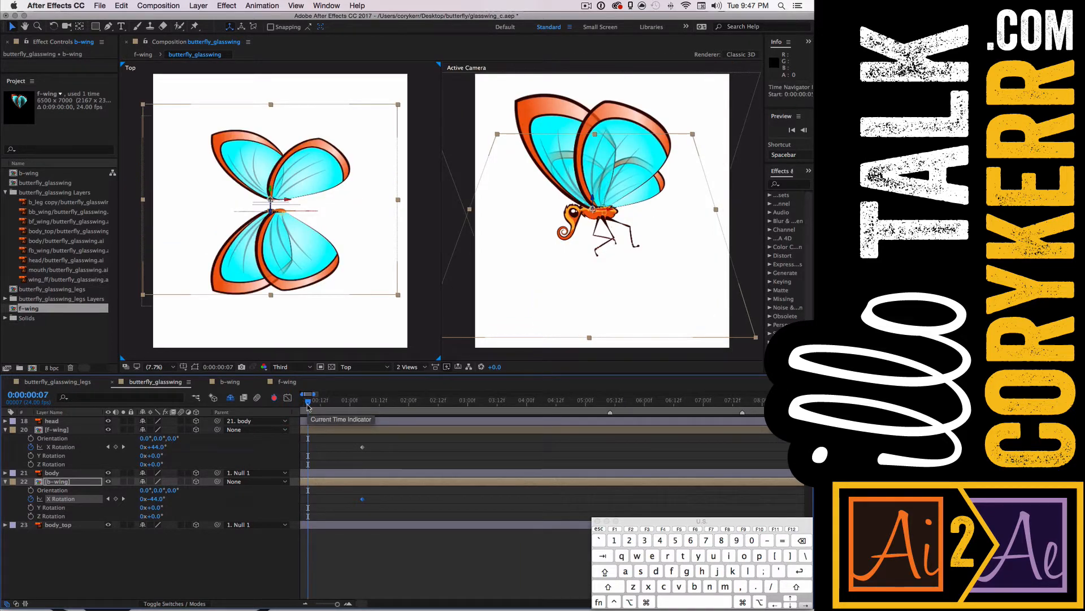
# Step: Move the second X Rotation keyframes of both the f-wing and b-wing layers together to 0:00:01:00
pyautogui.click(351, 603)
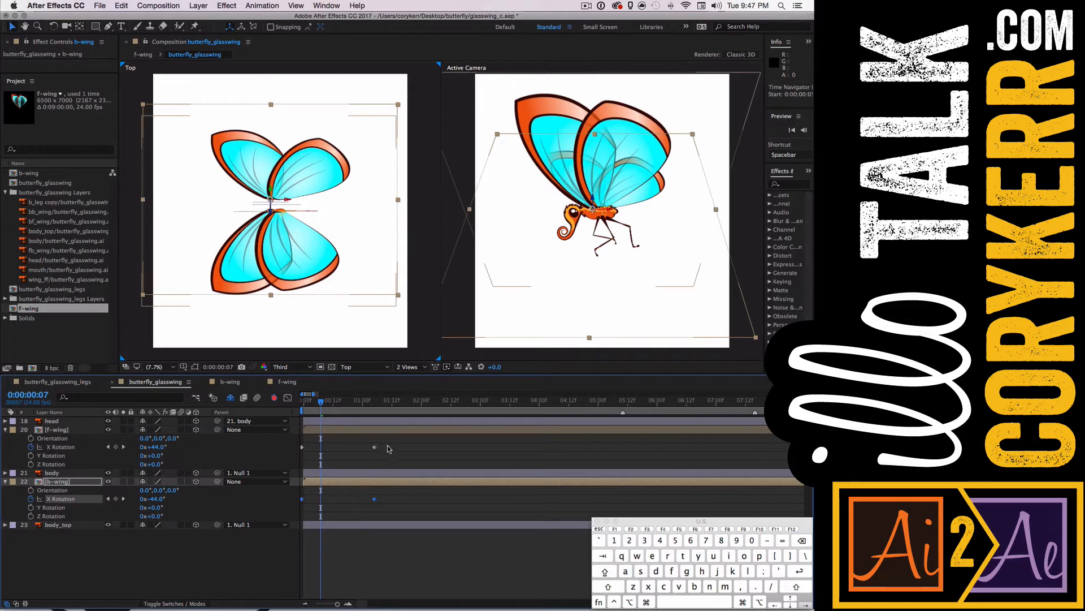
pyautogui.moveTo(386, 443); pyautogui.dragTo(372, 505)
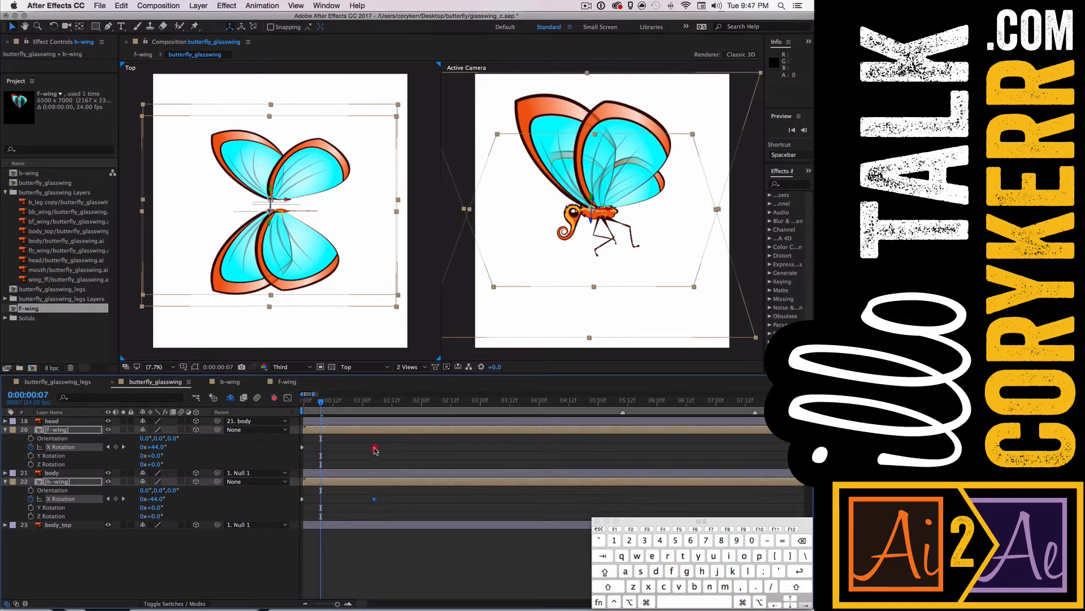
pyautogui.moveTo(374, 447); pyautogui.dragTo(364, 452)
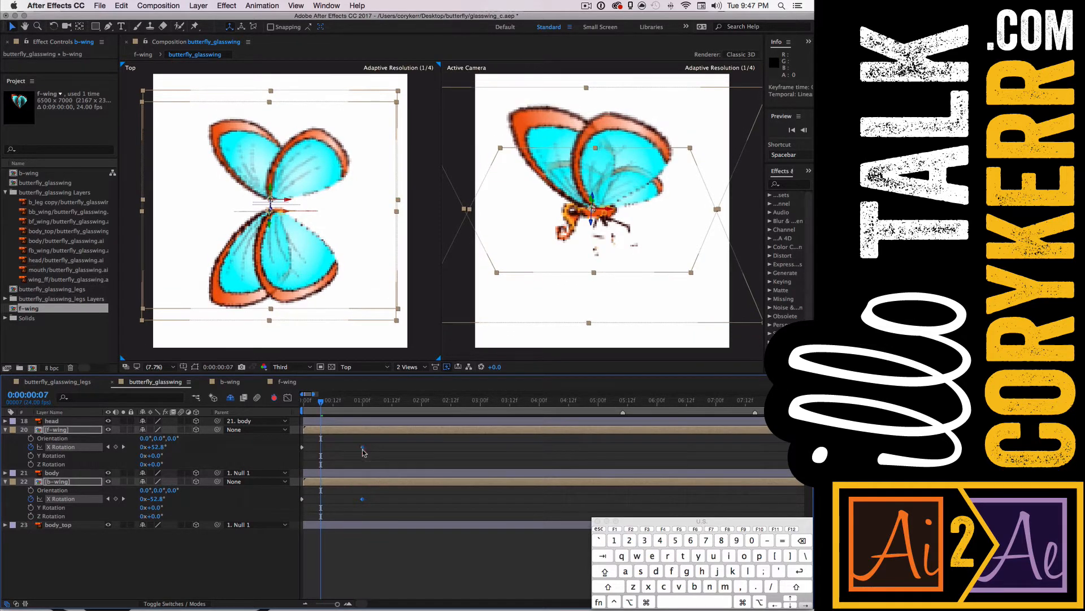
# Step: Align the first X Rotation keyframes of f-wing and b-wing to 0:00:00:00 and copy each one to 0:00:02:00 on its own layer
pyautogui.moveTo(317, 405); pyautogui.dragTo(425, 406)
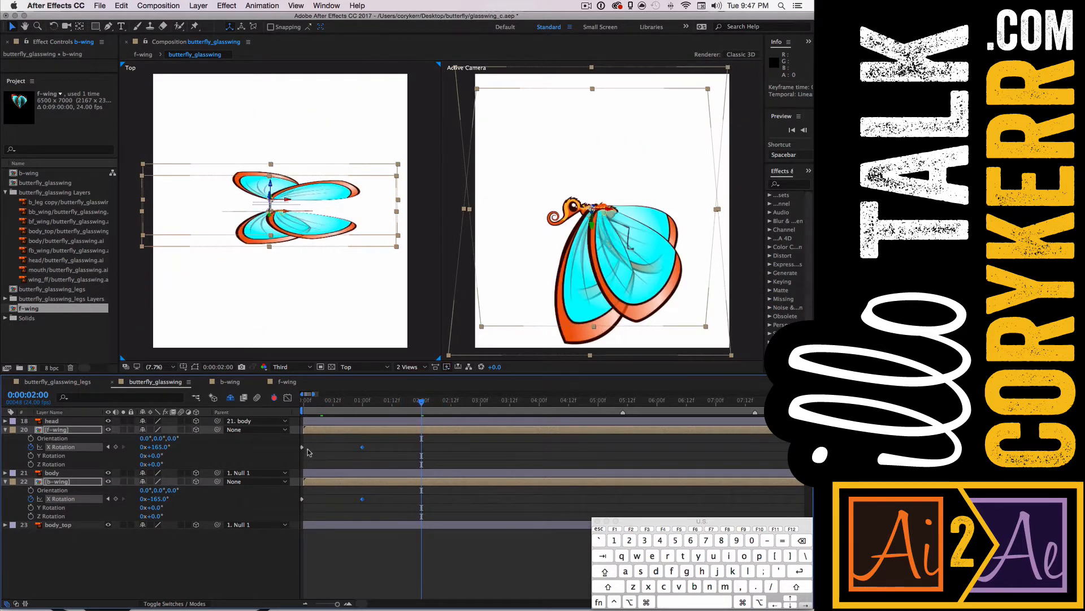
pyautogui.click(304, 447)
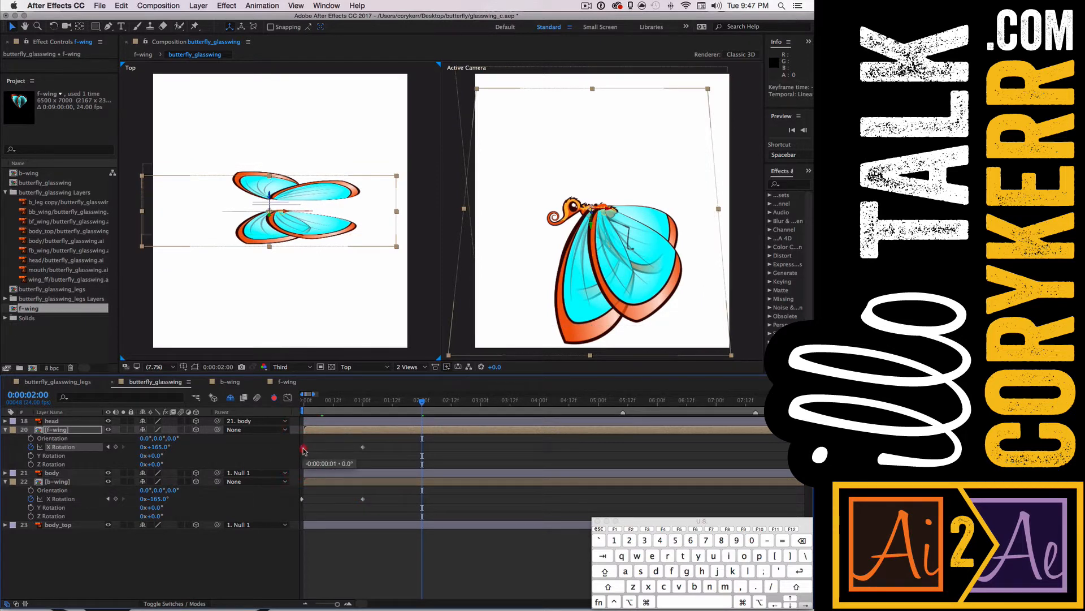
pyautogui.click(304, 500)
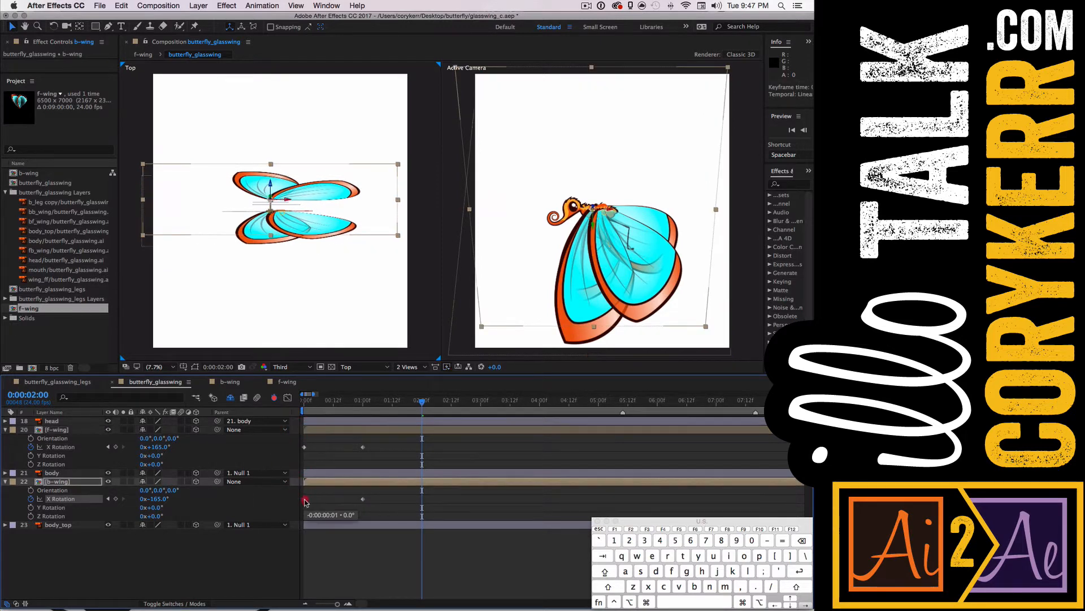
pyautogui.click(304, 447)
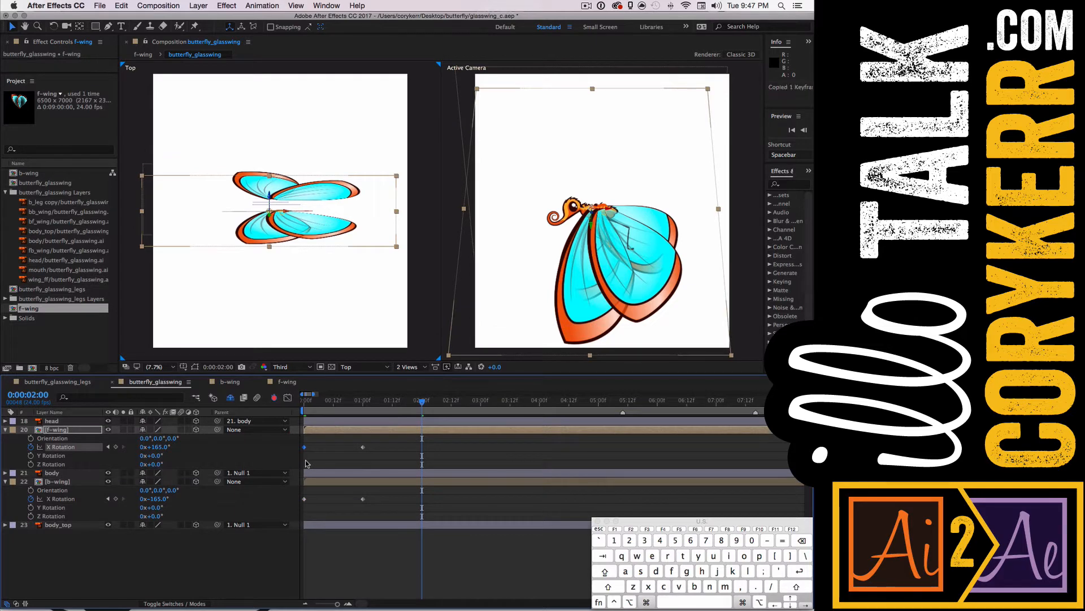
pyautogui.press('super+v')
pyautogui.click(305, 499)
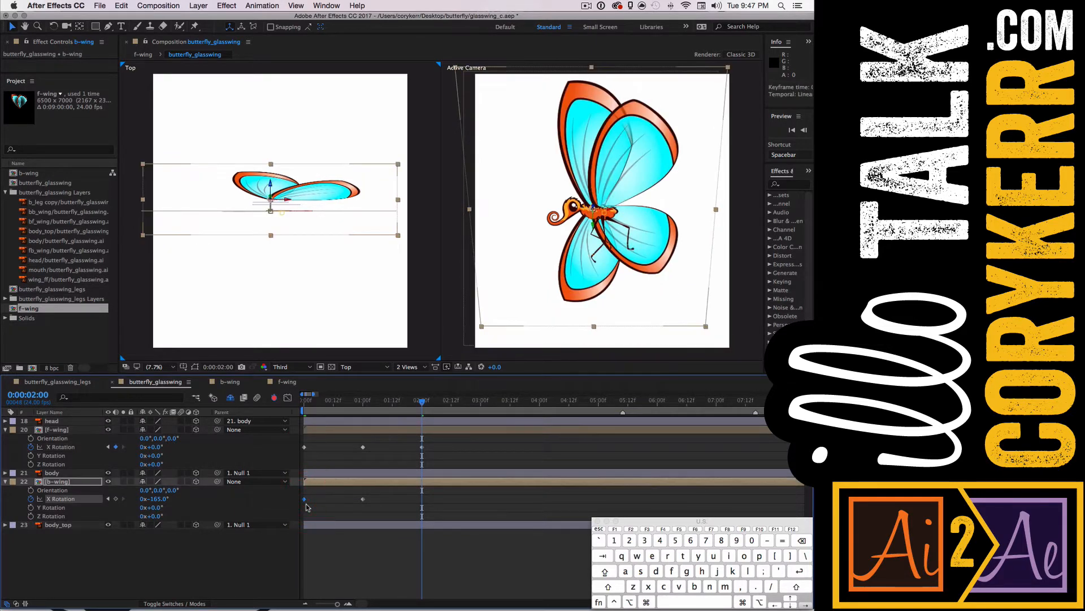
pyautogui.press('super+v')
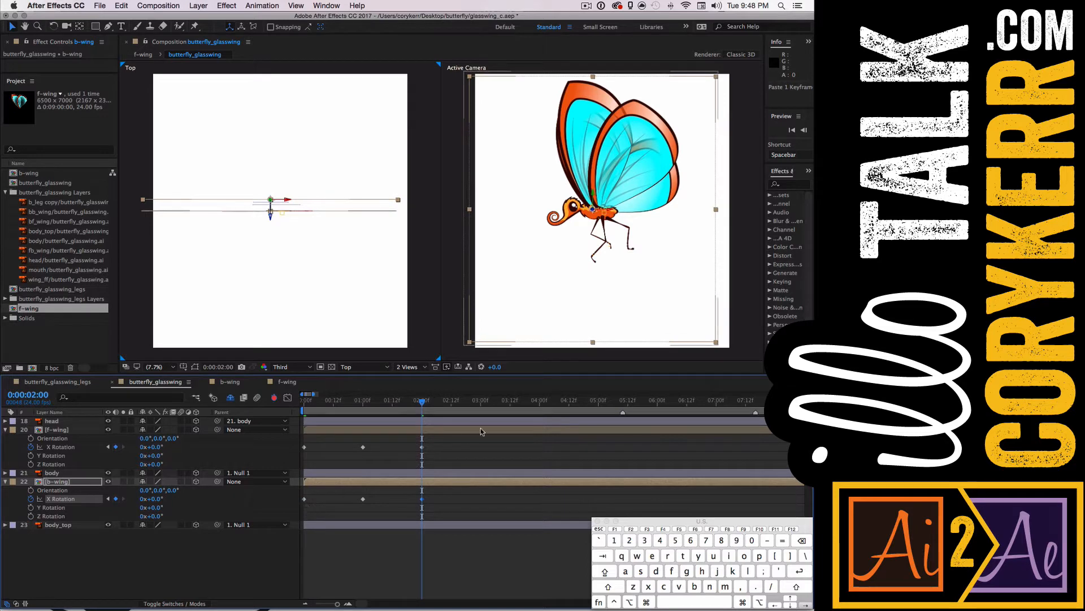
# Step: Preview the wing flap cycle from the start of the composition
pyautogui.click(303, 407)
pyautogui.moveTo(303, 407); pyautogui.dragTo(299, 415)
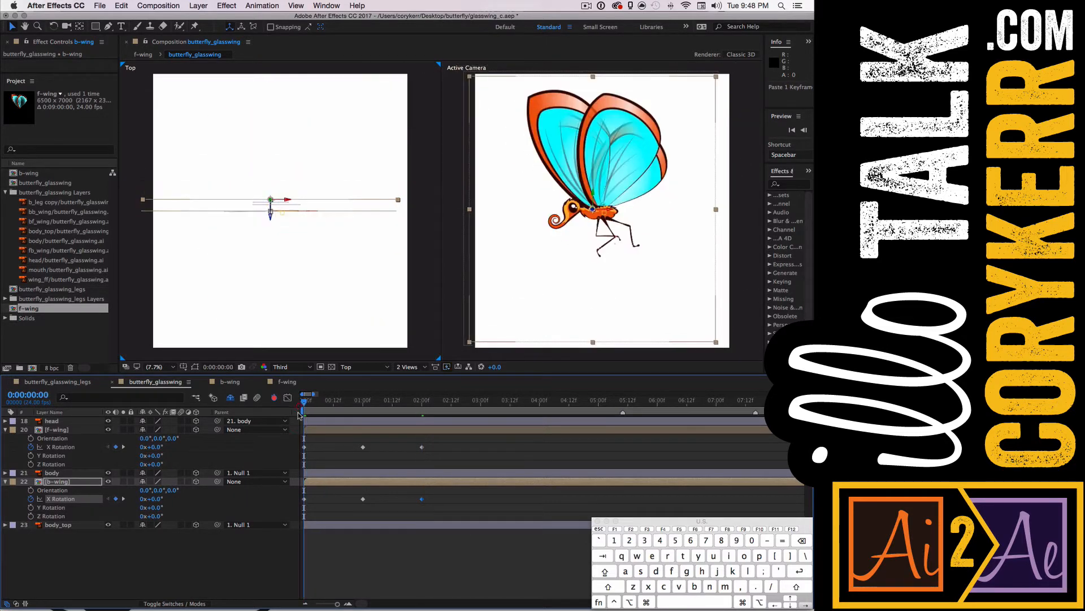
pyautogui.press('space')
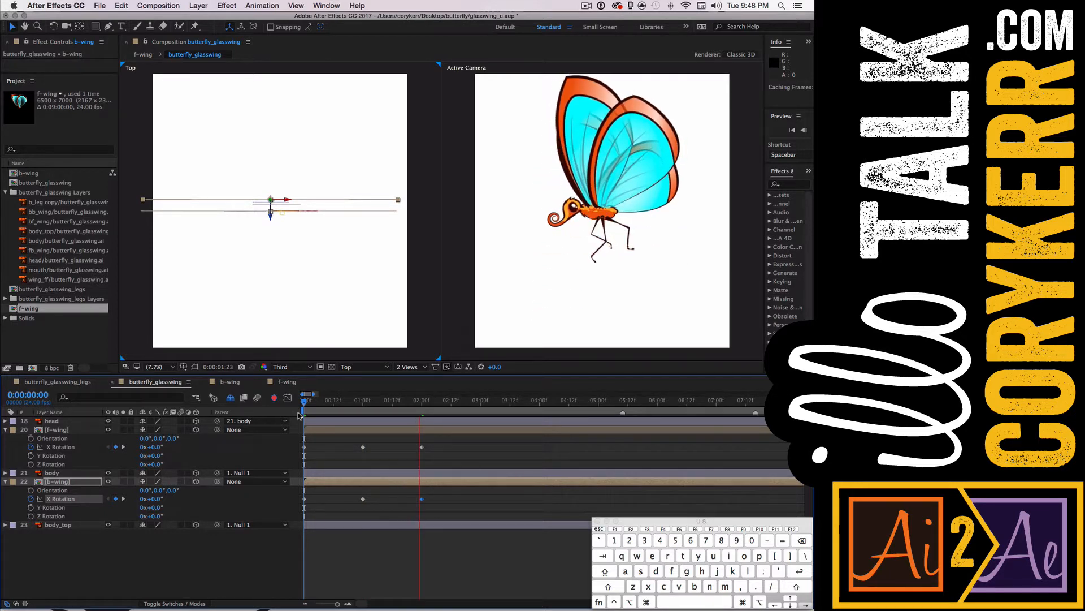
pyautogui.press('space')
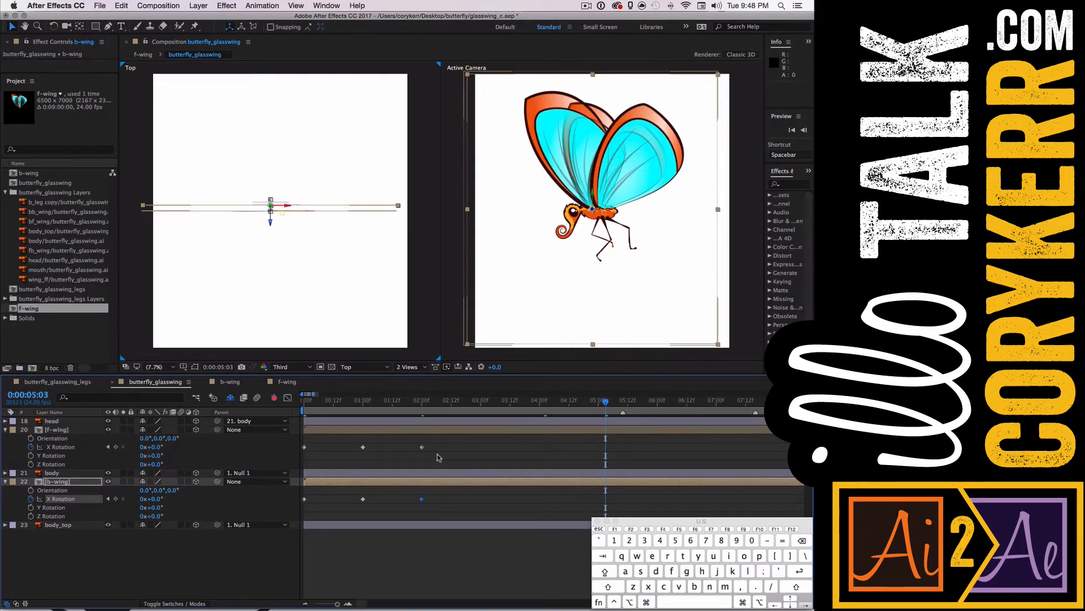
# Step: Try to copy the last two X Rotation keyframes of both wing layers together to 0:00:03:00, and undo the paste
pyautogui.click(362, 446)
pyautogui.keyDown('shift'); pyautogui.click(363, 500); pyautogui.keyUp('shift')
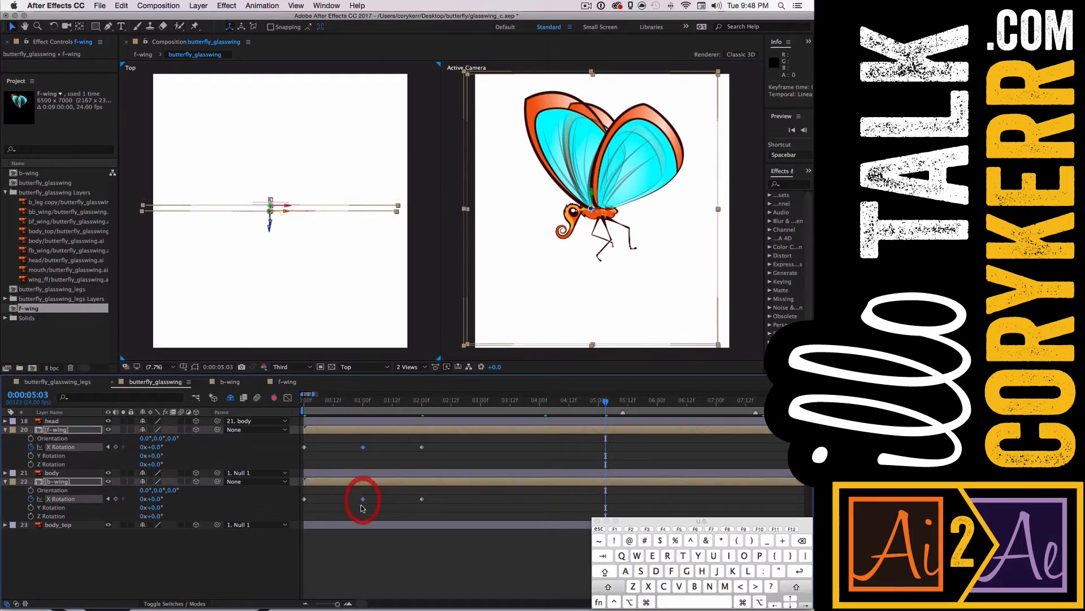
pyautogui.keyDown('shift'); pyautogui.click(421, 446); pyautogui.keyUp('shift')
pyautogui.press('super+c')
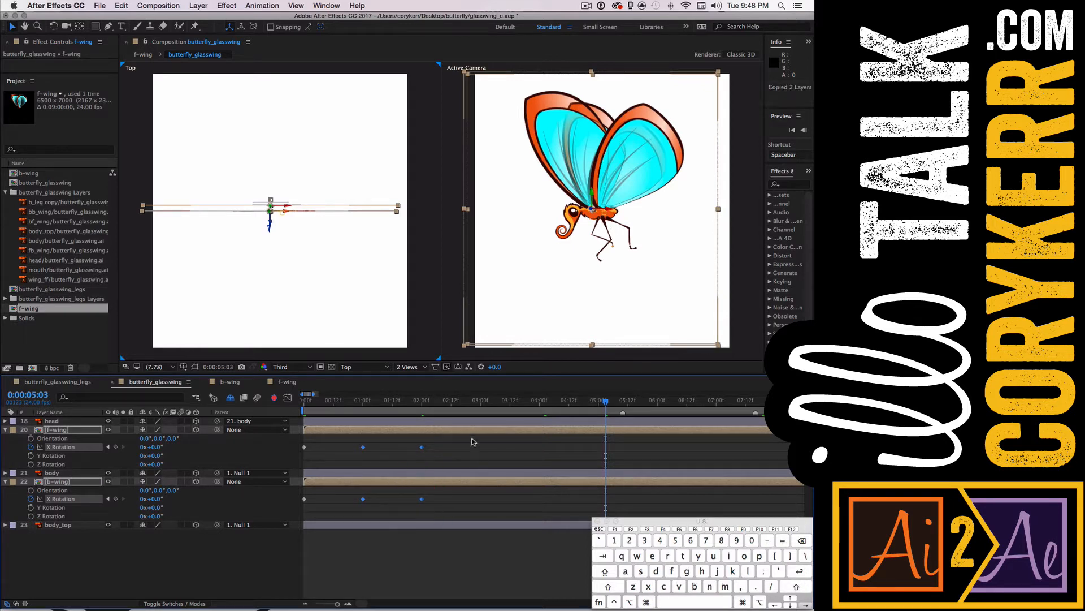
pyautogui.click(481, 404)
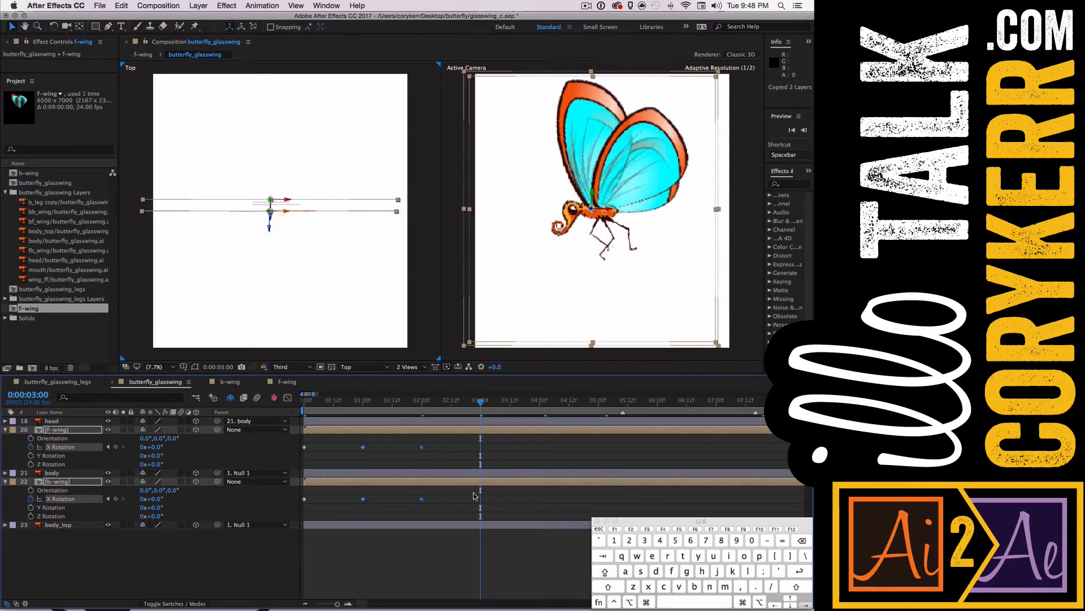
pyautogui.press('super+v')
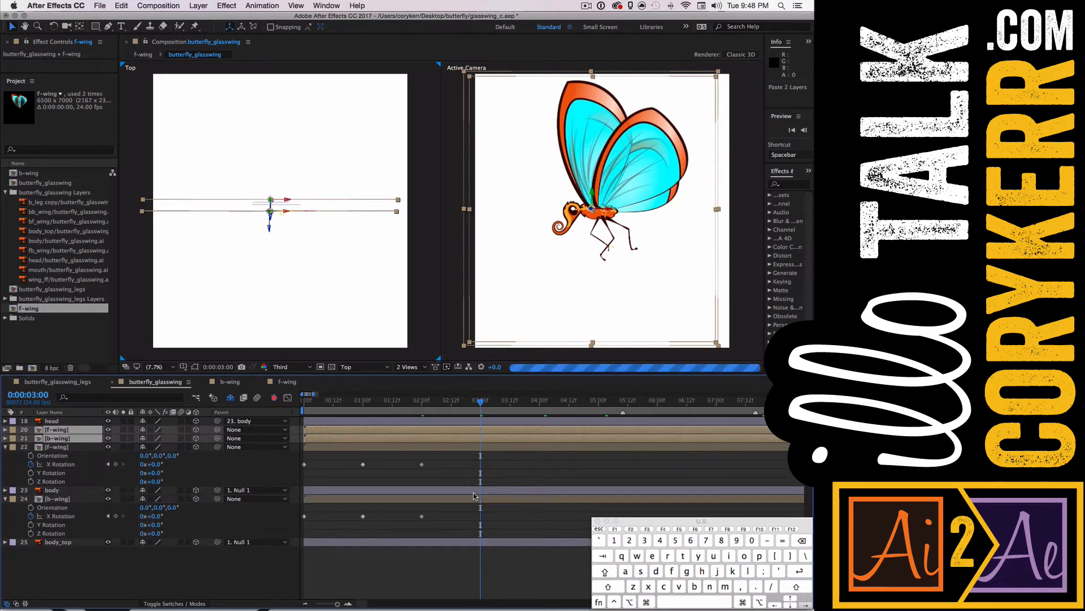
pyautogui.press('super+z')
pyautogui.click(439, 505)
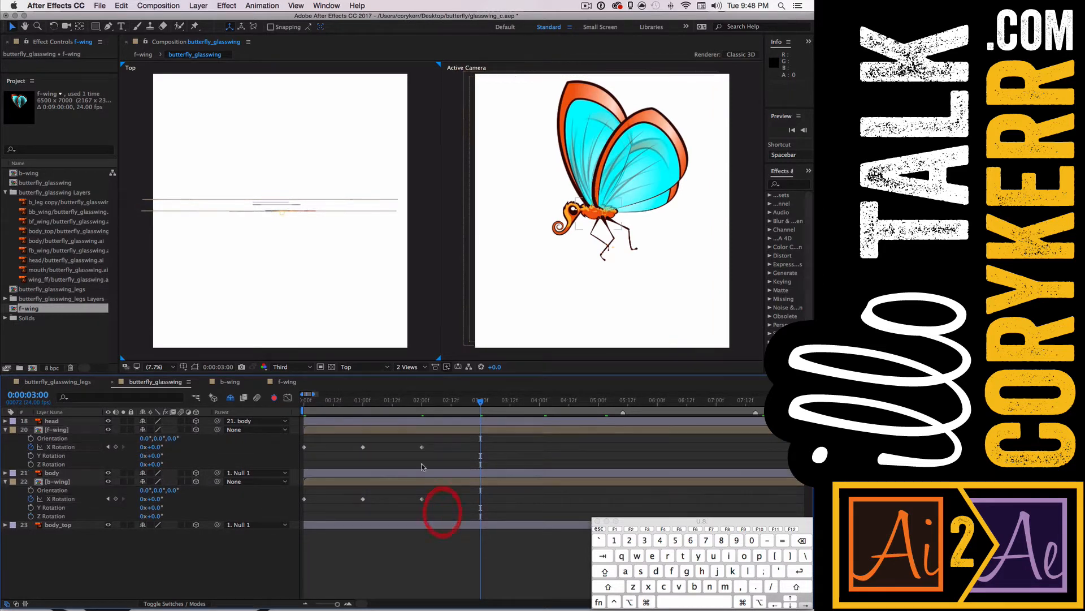
# Step: Copy the last two f-wing X Rotation keyframes and paste them at 0:00:03:00, 0:00:05:00 and 0:00:07:00
pyautogui.moveTo(434, 444); pyautogui.dragTo(358, 459)
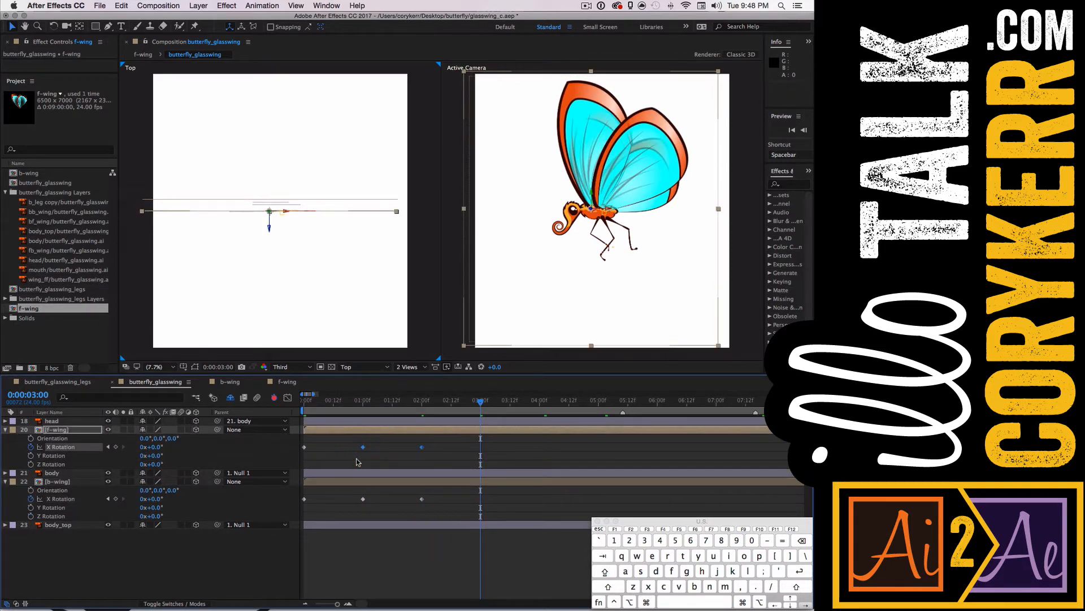
pyautogui.press('super+v')
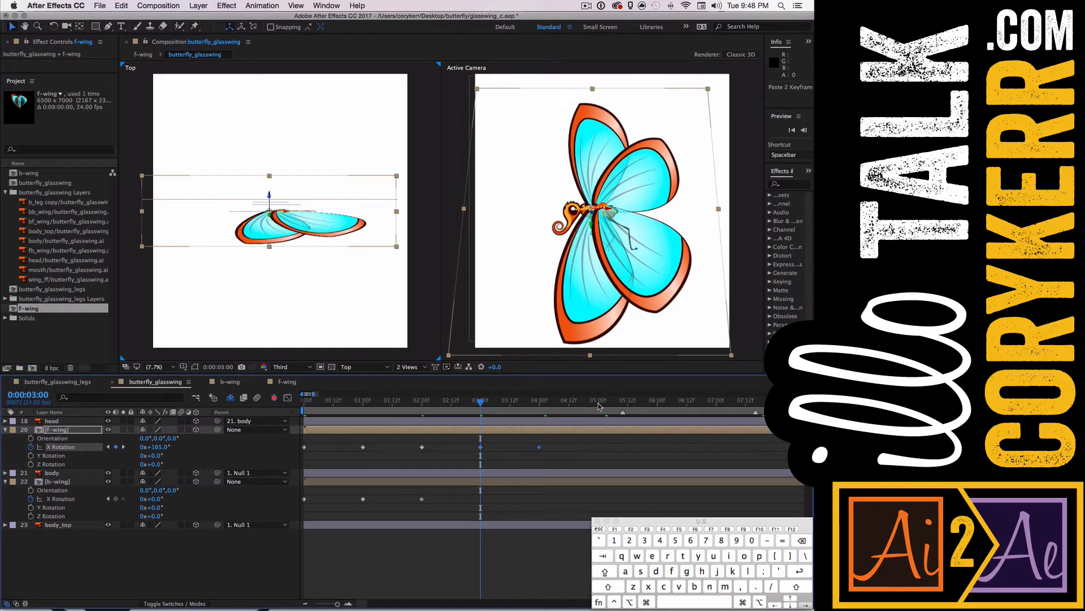
pyautogui.click(600, 403)
pyautogui.press('super+v')
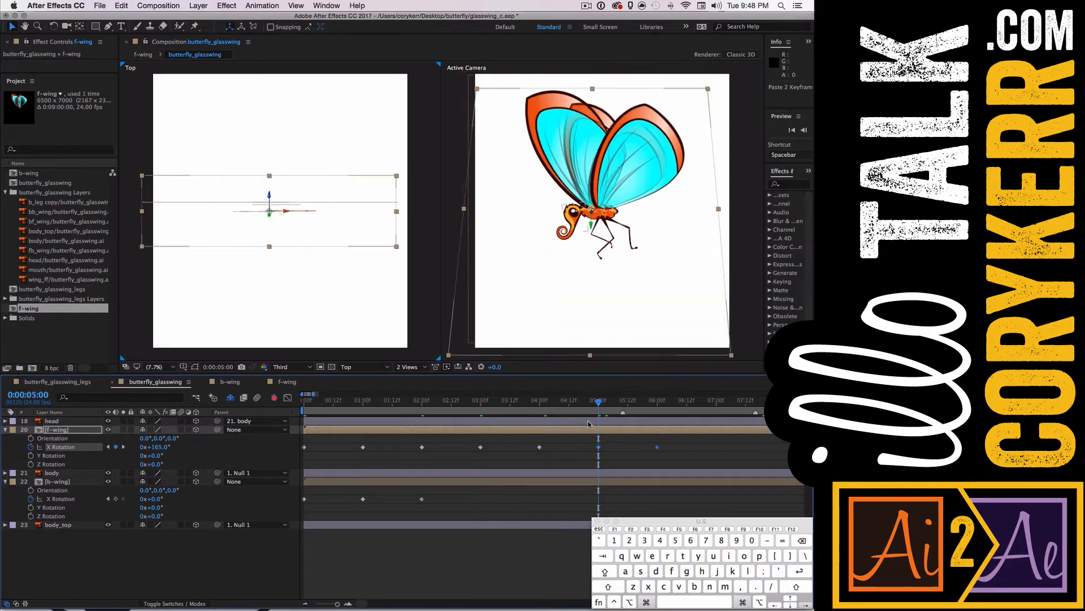
pyautogui.click(715, 405)
pyautogui.press('super+v')
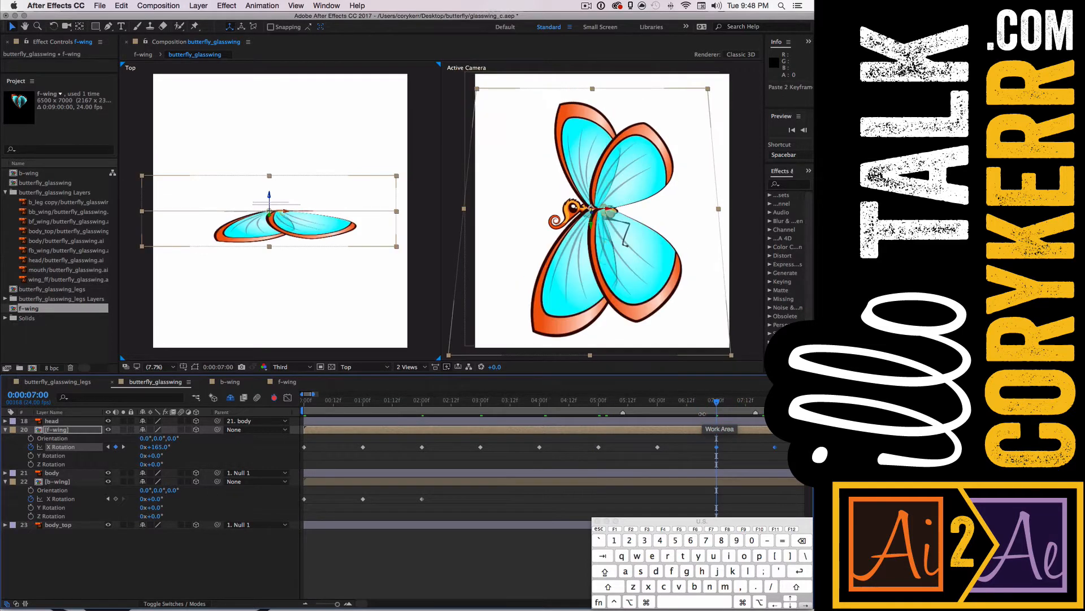
# Step: Copy the last two b-wing X Rotation keyframes and paste them at 0:00:03:00, 0:00:05:00 and 0:00:07:00
pyautogui.click(481, 404)
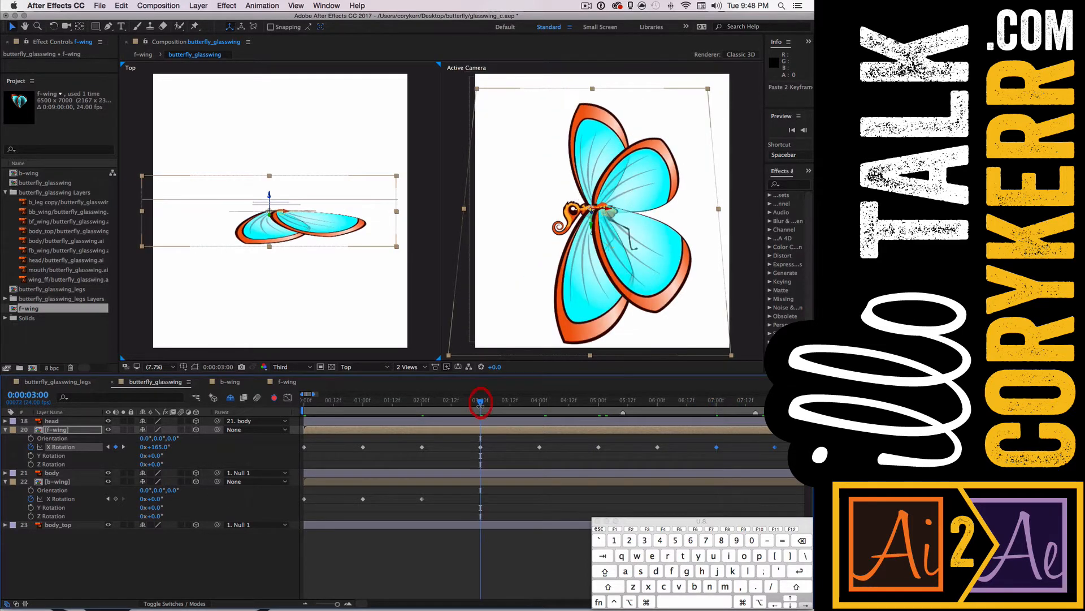
pyautogui.moveTo(424, 503); pyautogui.dragTo(355, 513)
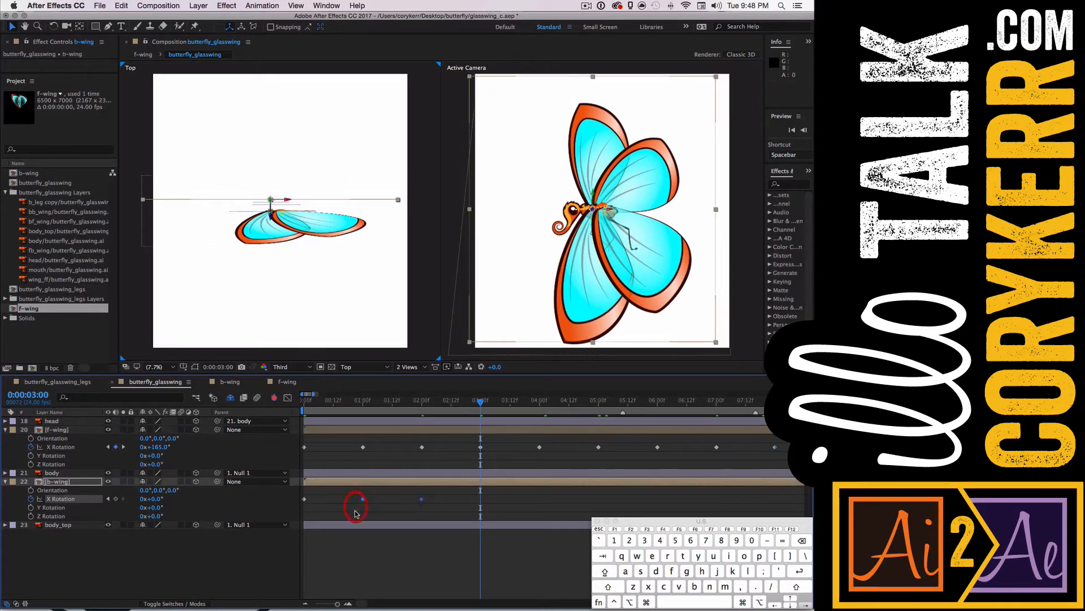
pyautogui.press('super+v')
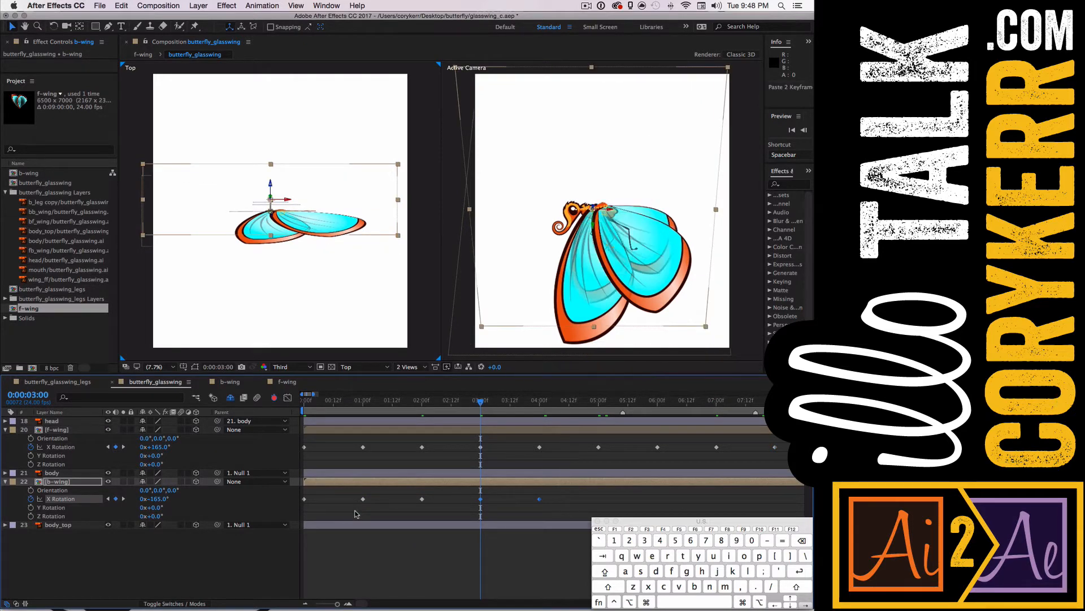
pyautogui.click(599, 405)
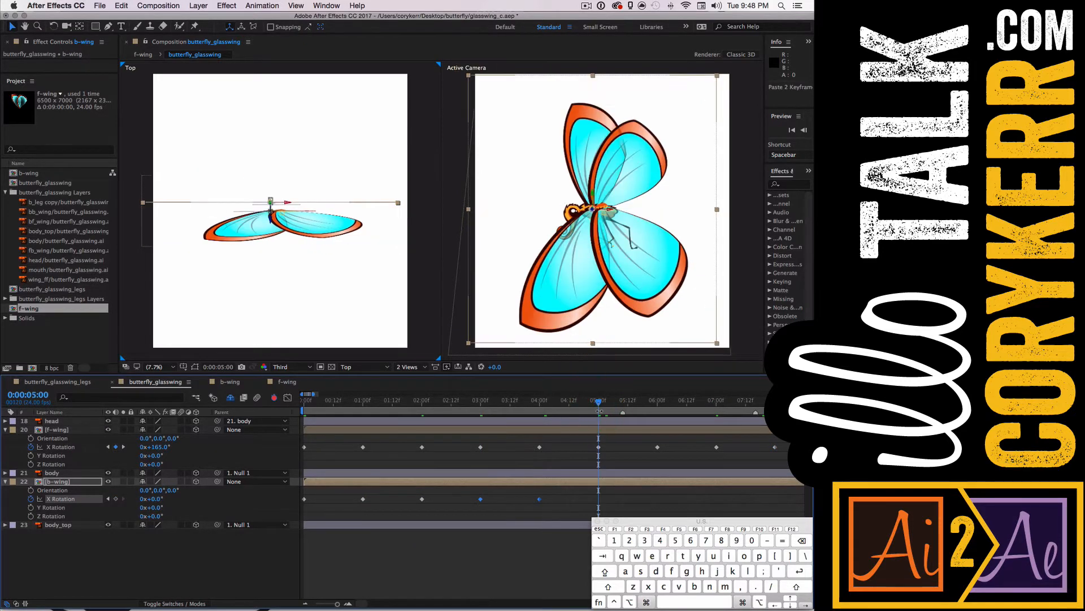
pyautogui.press('super+v')
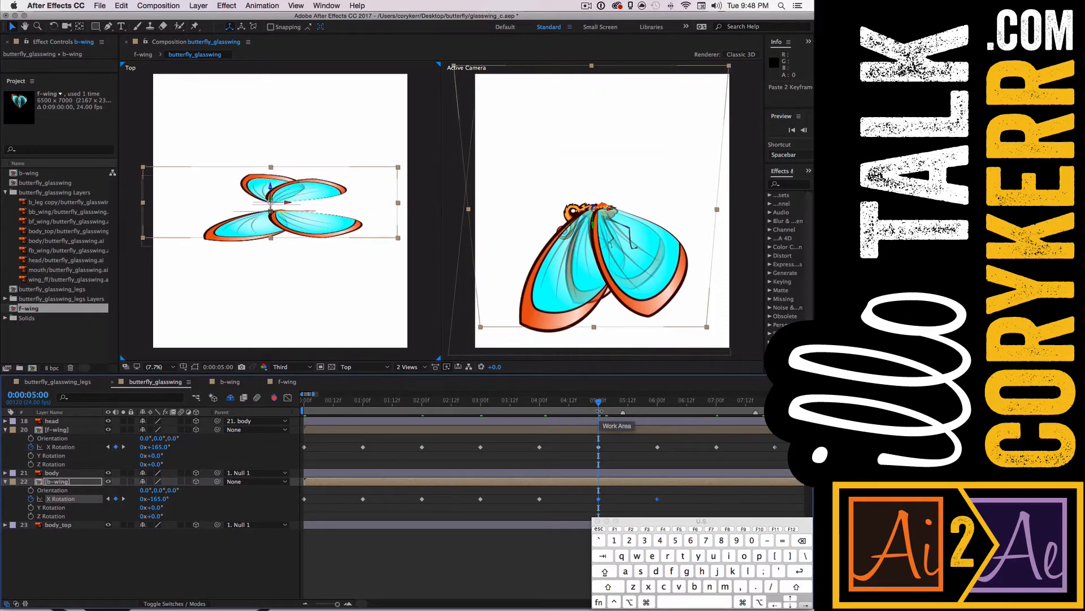
pyautogui.press('k')
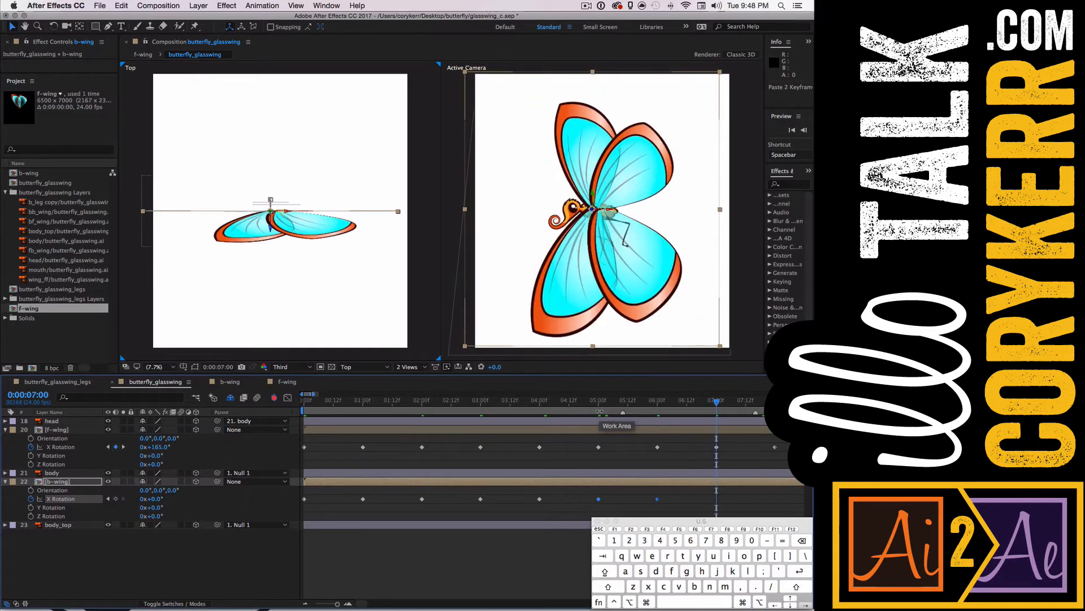
pyautogui.press('k')
pyautogui.press('super+v')
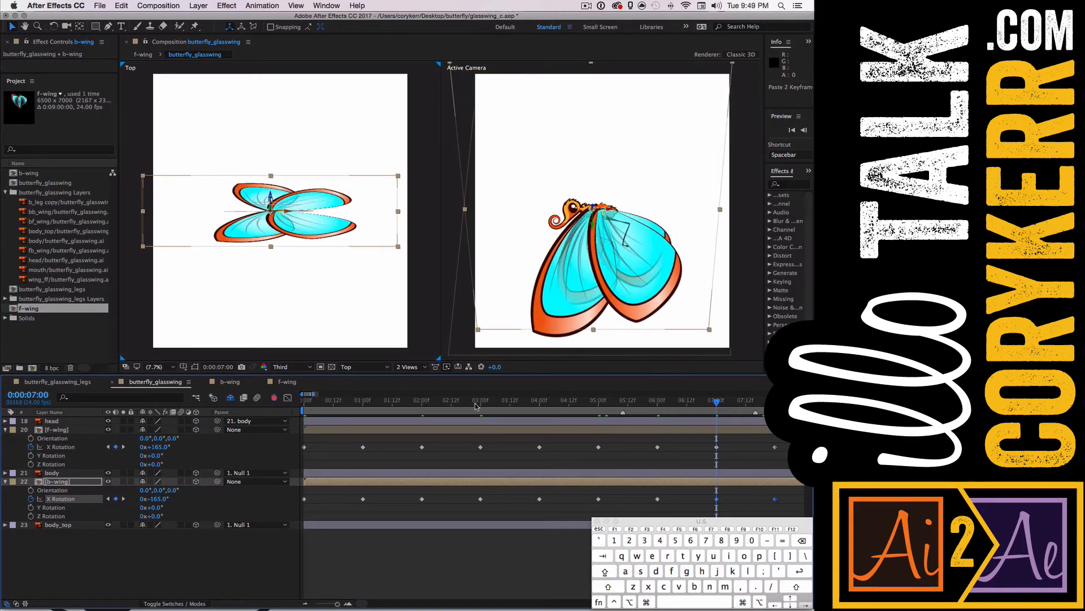
# Step: End the work area at about 0:00:09:00 and preview the repeated wing flaps from the composition start
pyautogui.moveTo(405, 405); pyautogui.dragTo(299, 409)
pyautogui.press('space')
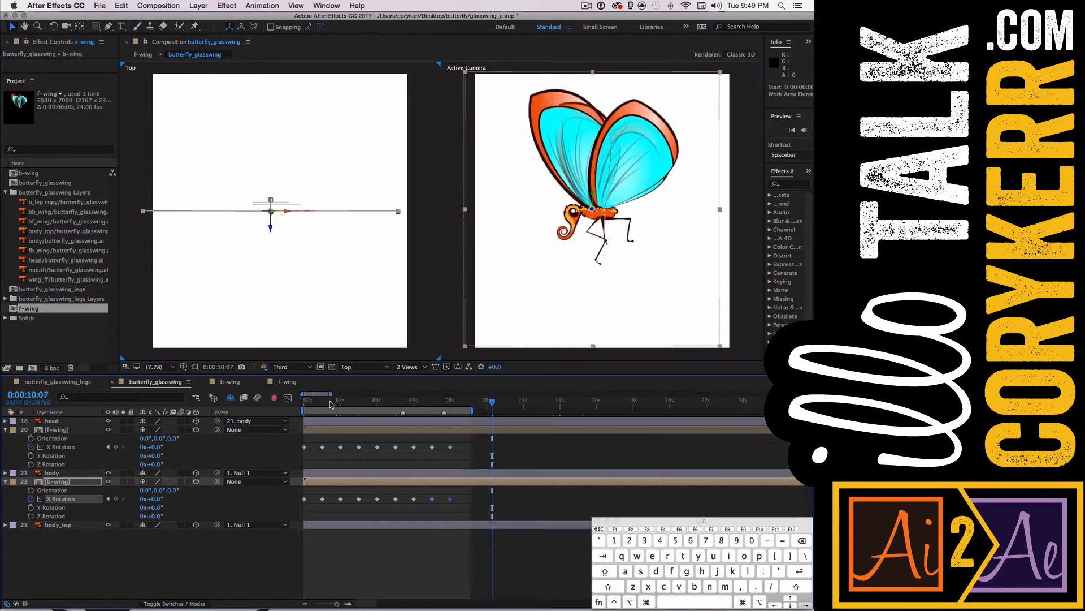
pyautogui.click(306, 405)
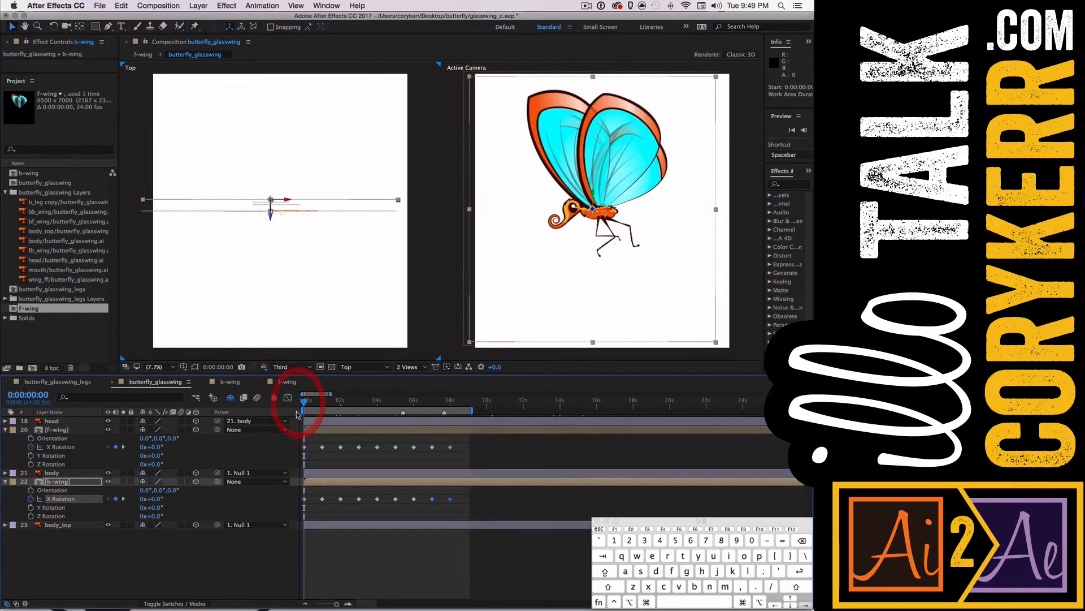
pyautogui.press('space')
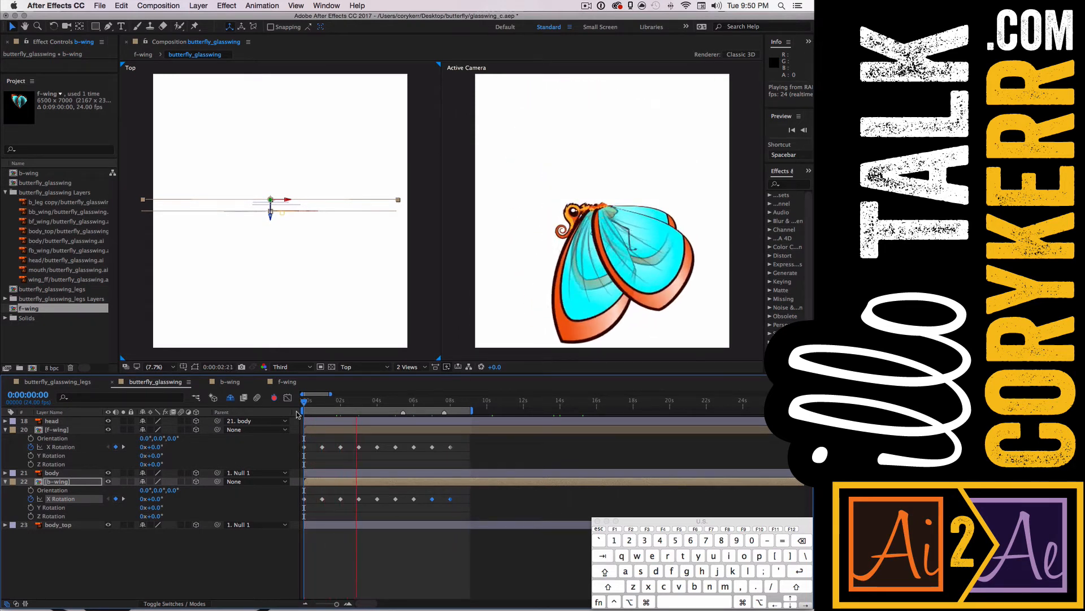
pyautogui.press('space')
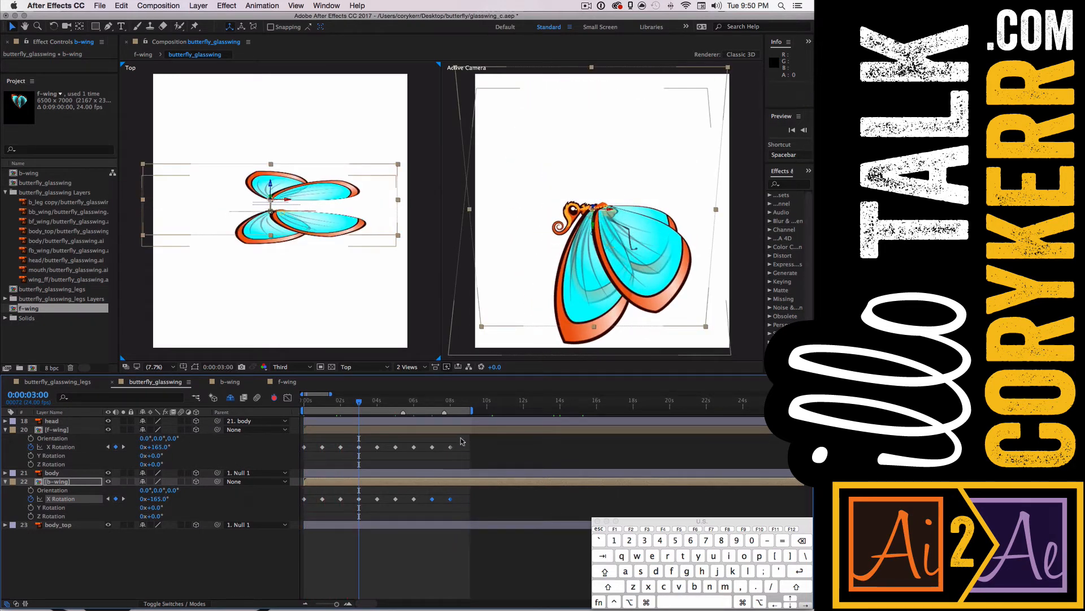
# Step: Compress all X Rotation keyframes of both wing layers proportionally so they end at about 0:00:05:00, and preview the faster flapping
pyautogui.moveTo(461, 444); pyautogui.dragTo(301, 511)
pyautogui.press('alt')
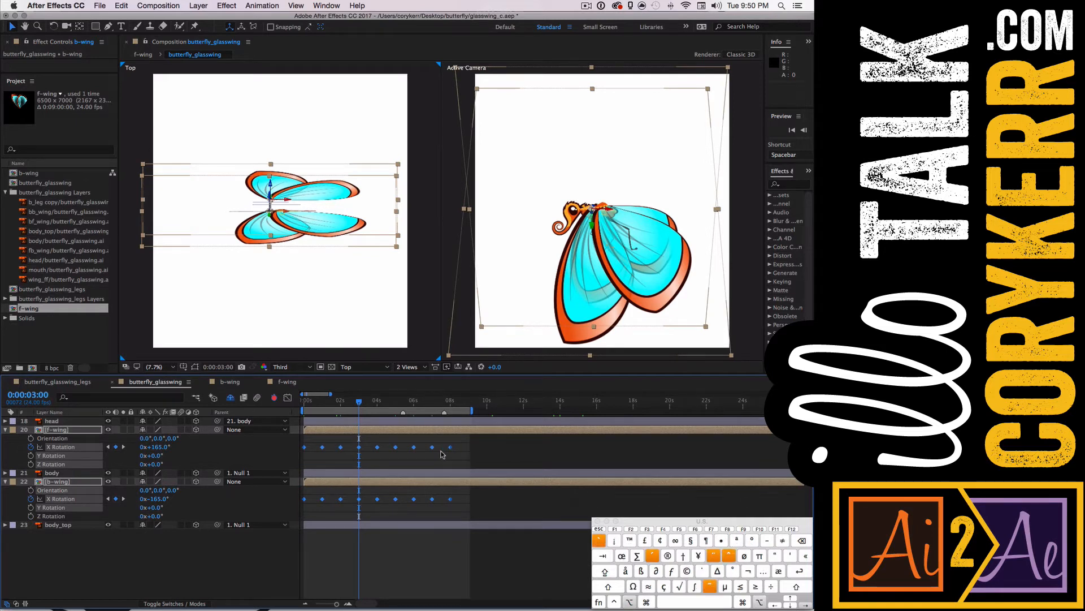
pyautogui.moveTo(450, 451); pyautogui.dragTo(396, 449)
pyautogui.moveTo(359, 405); pyautogui.dragTo(300, 421)
pyautogui.press('space')
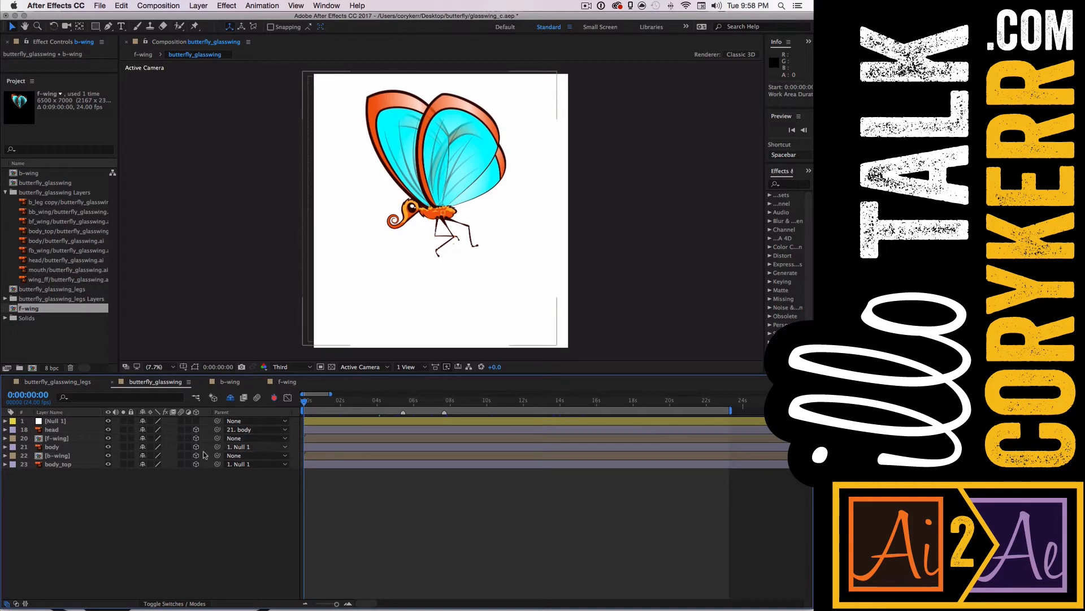
# Step: Add the expression loopOut(type = "cycle", numKeyframes = 0) to the f-wing layer's X Rotation and scrub past the last keyframe to check the flapping
pyautogui.click(64, 441)
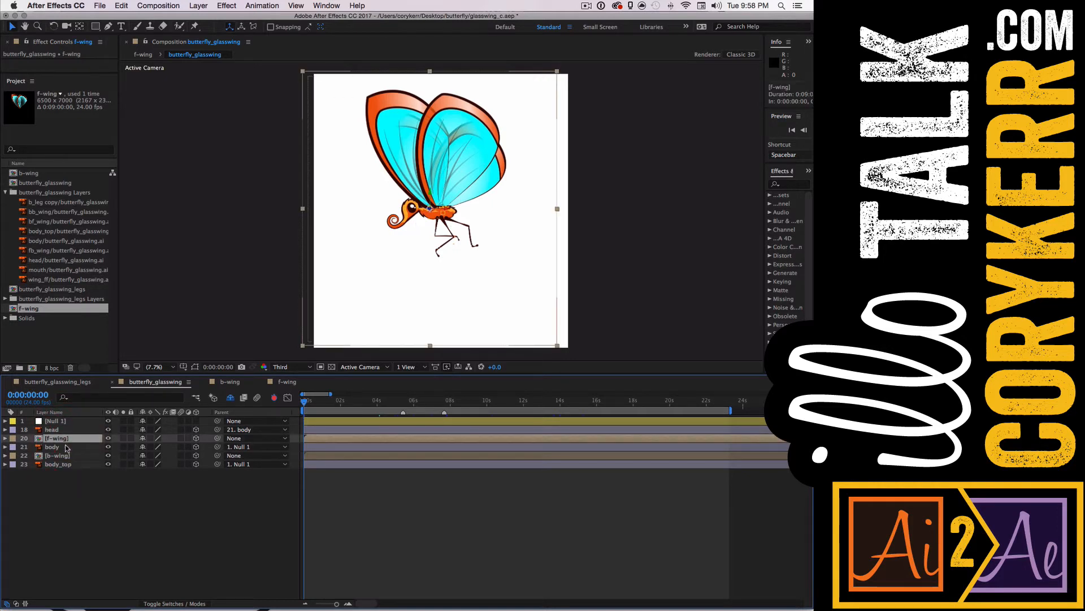
pyautogui.press('u')
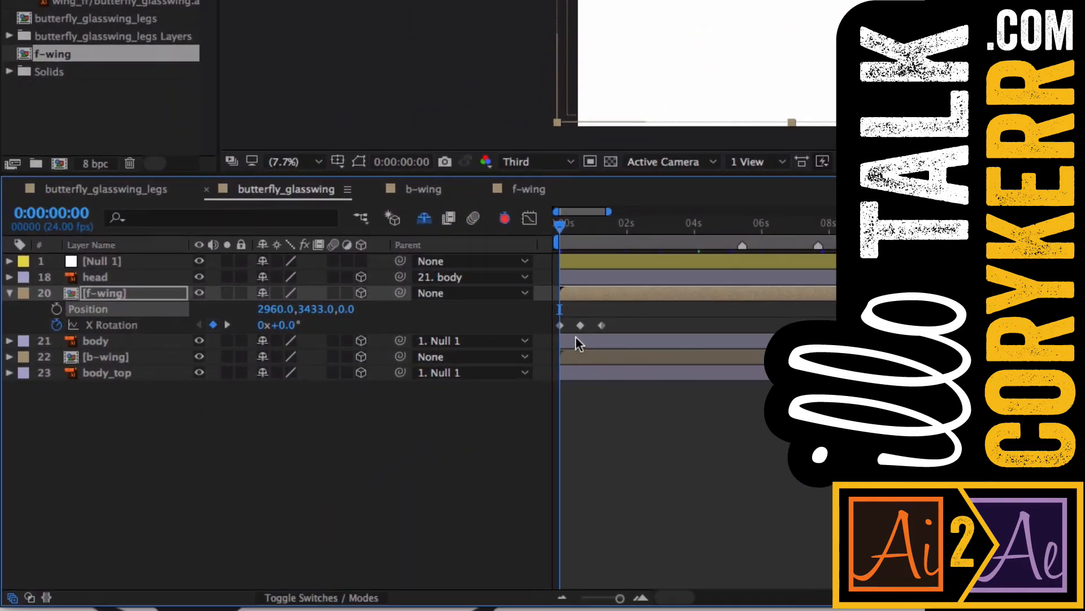
pyautogui.keyDown('alt'); pyautogui.click(56, 324); pyautogui.keyUp('alt')
pyautogui.click(326, 340)
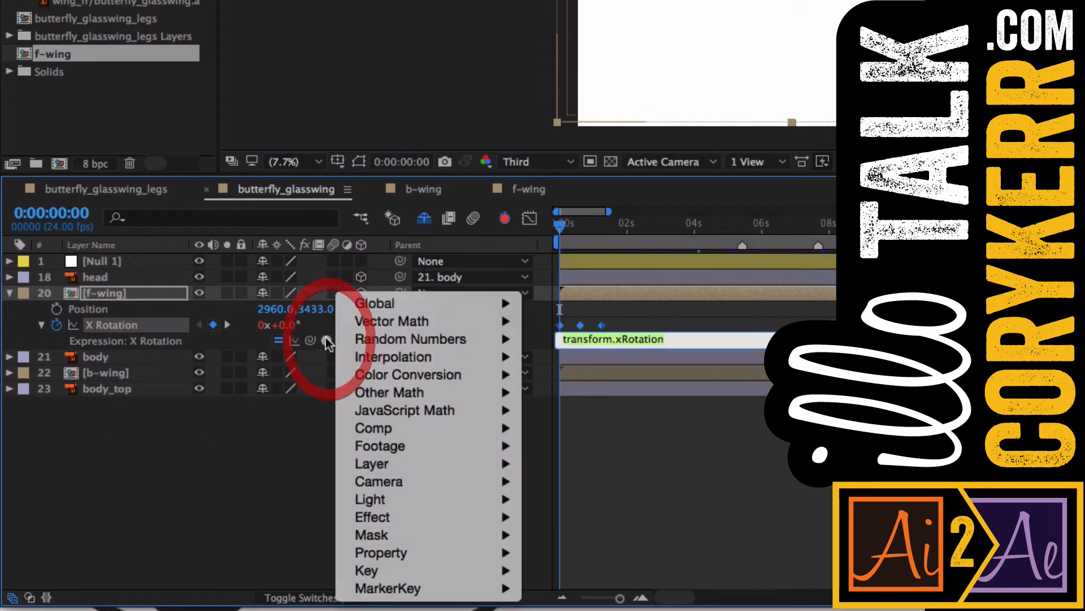
pyautogui.moveTo(424, 552)
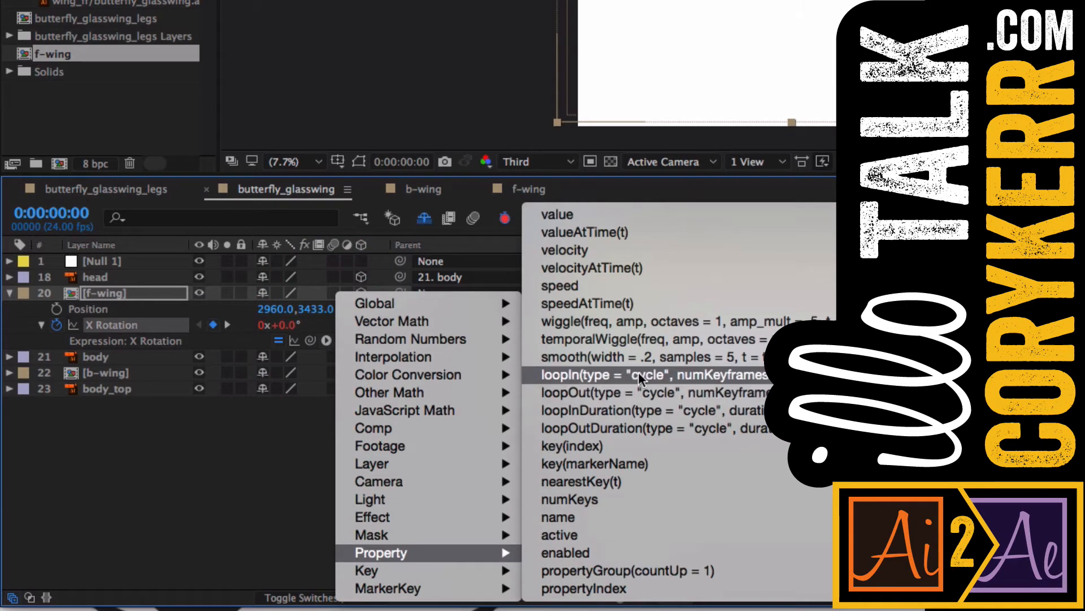
pyautogui.click(639, 392)
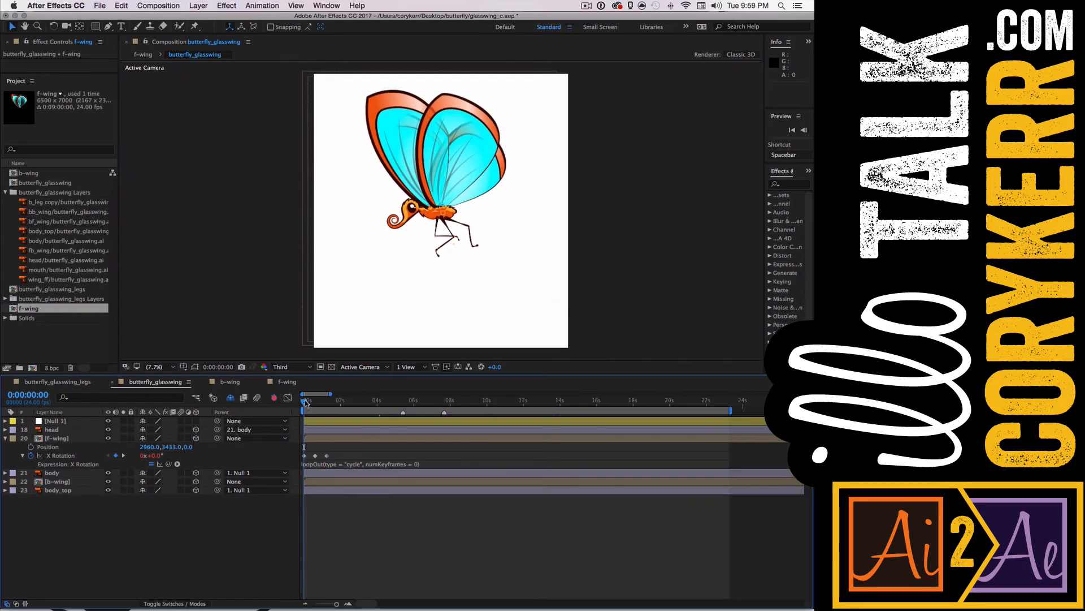
pyautogui.moveTo(304, 399); pyautogui.dragTo(448, 408)
# Step: Copy the f-wing loopOut expression onto the b-wing layer's X Rotation and scrub back to the composition start to check both wings
pyautogui.click(402, 465)
pyautogui.press('super+c')
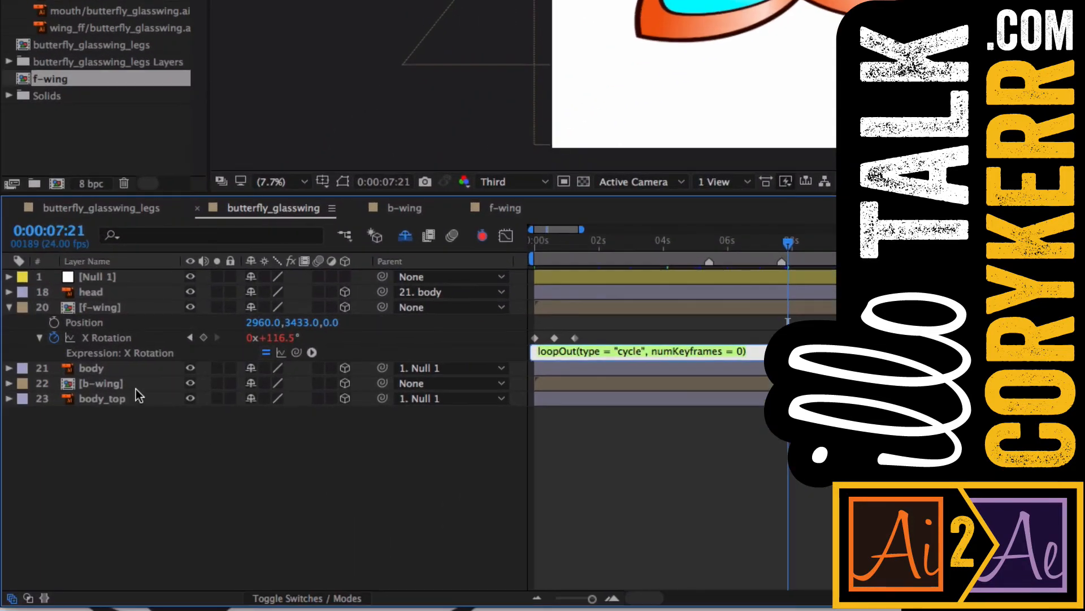
pyautogui.click(76, 482)
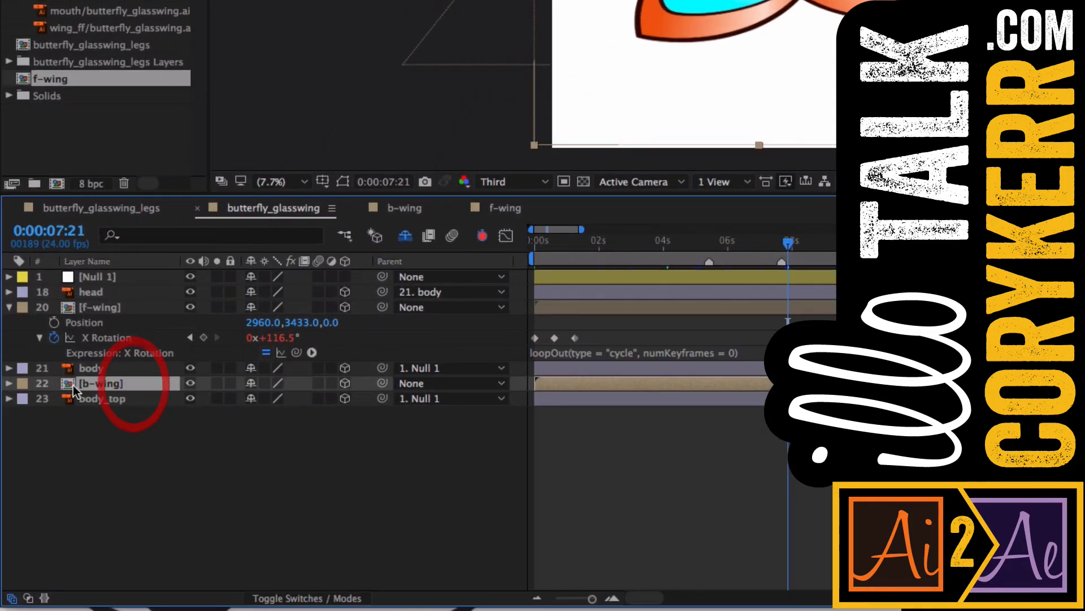
pyautogui.click(9, 383)
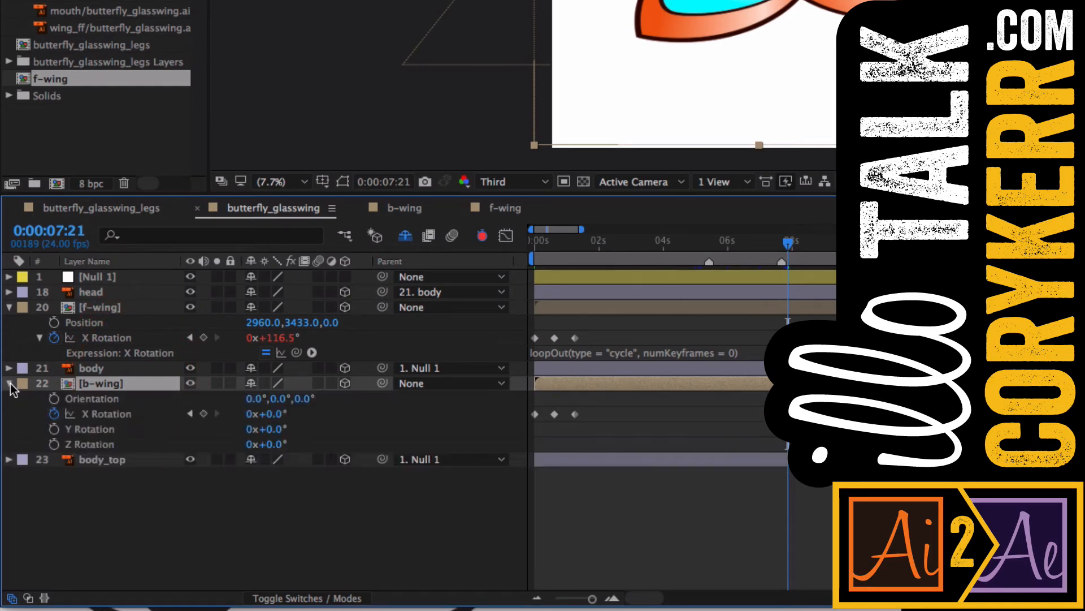
pyautogui.keyDown('alt'); pyautogui.click(54, 414); pyautogui.keyUp('alt')
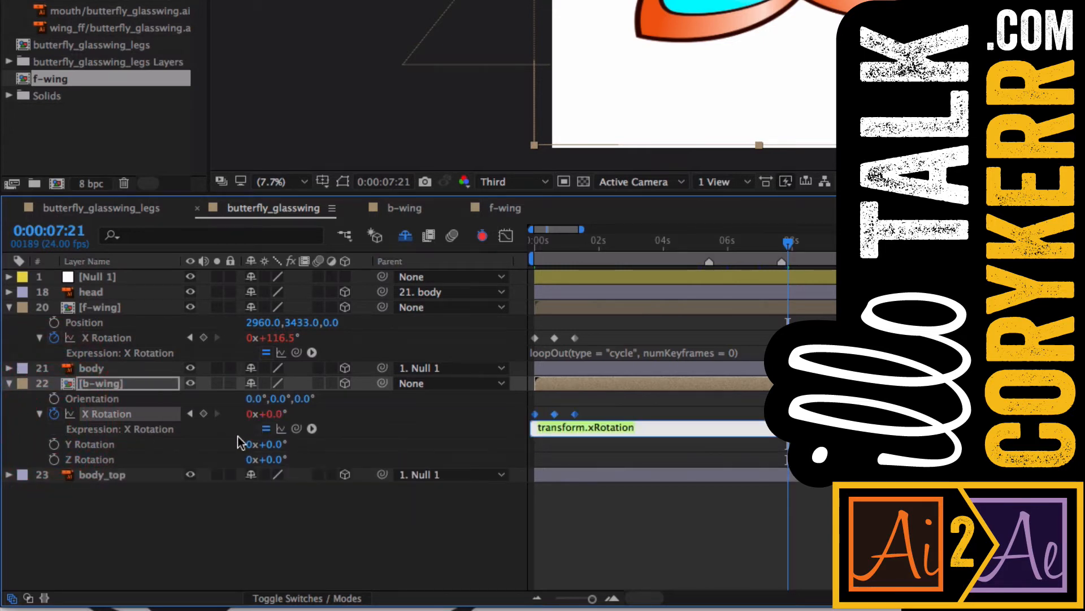
pyautogui.press('super+v')
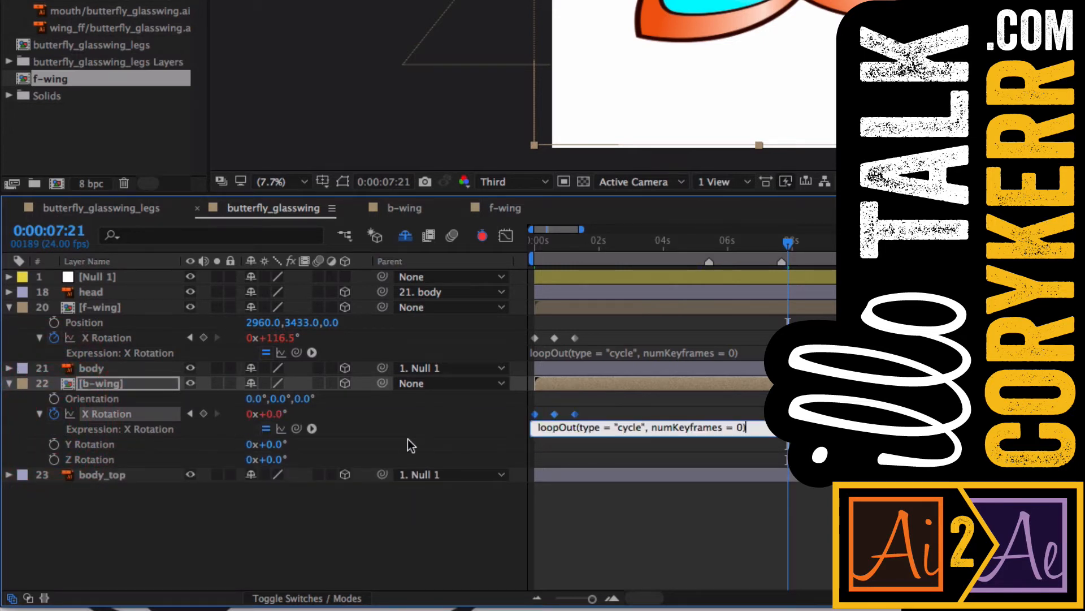
pyautogui.click(617, 401)
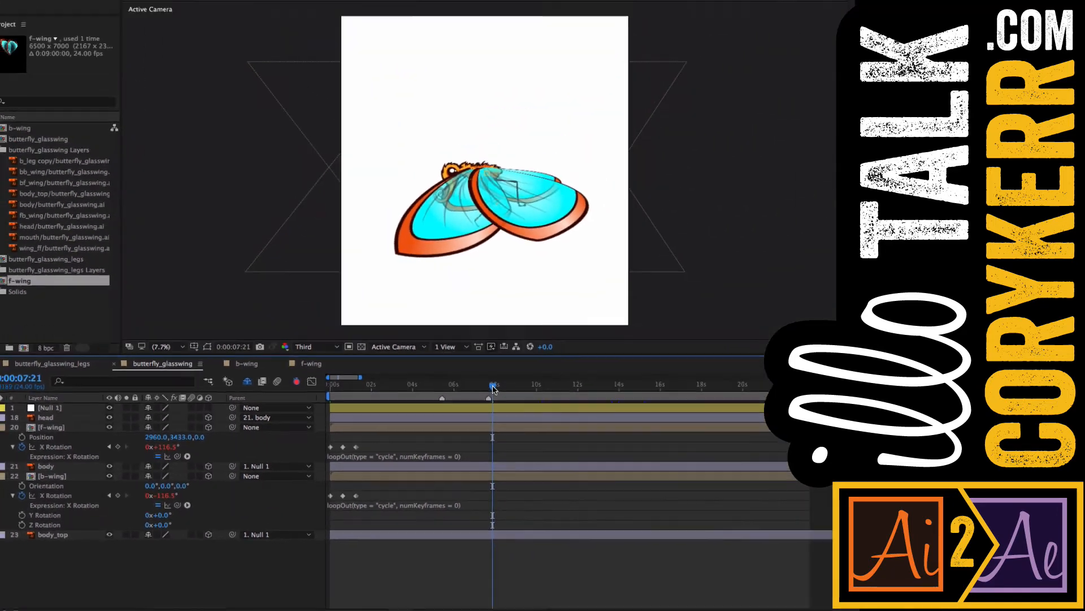
pyautogui.moveTo(788, 244); pyautogui.dragTo(742, 249)
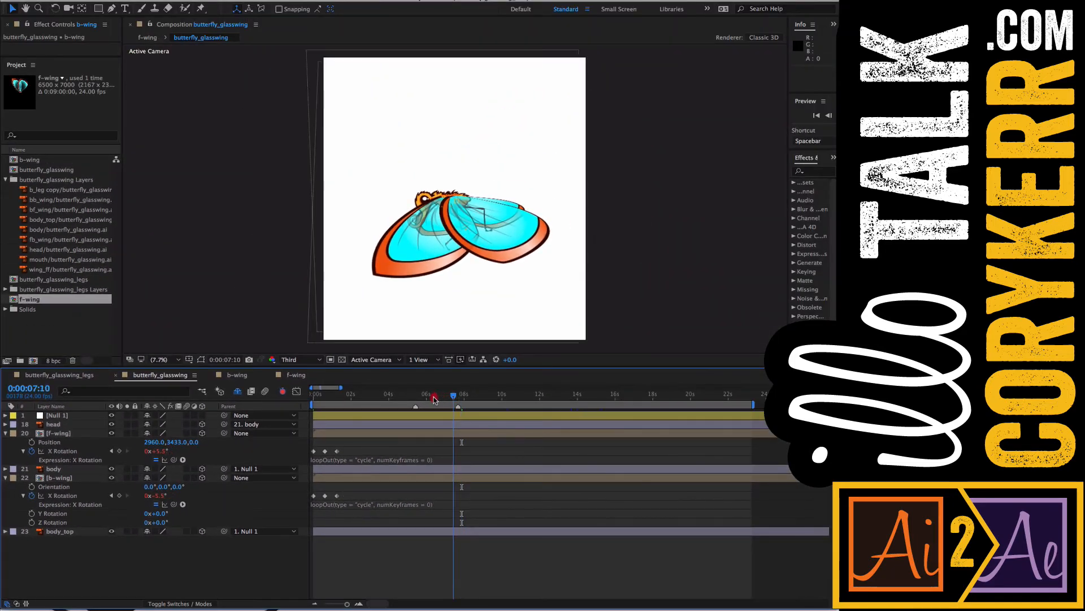
pyautogui.moveTo(434, 399); pyautogui.dragTo(303, 411)
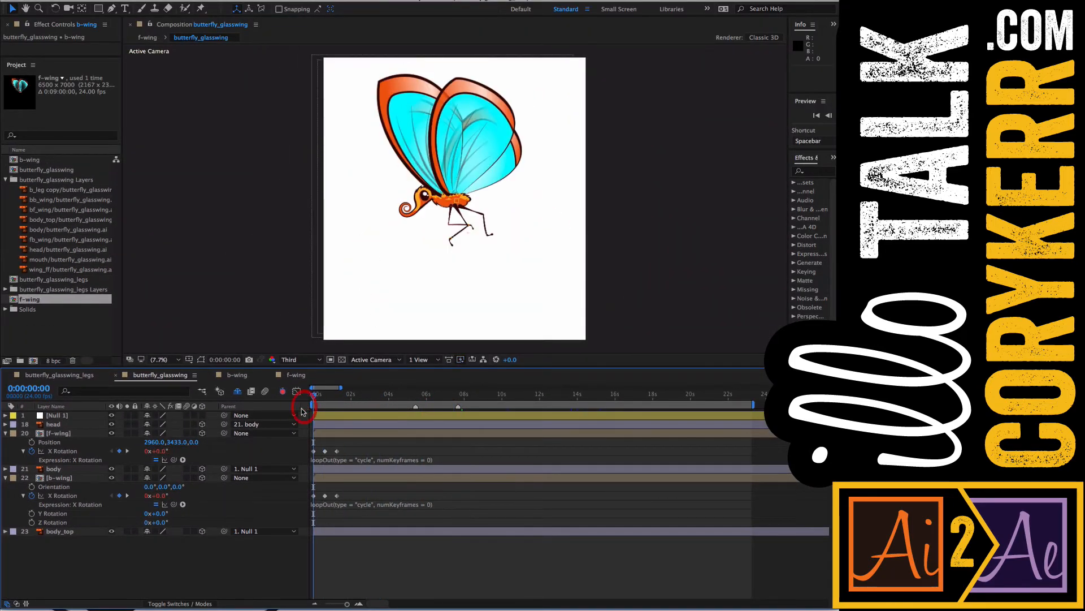
# Step: Start keyframing Null 1's Position at 0:00:00:00 and undo a trial change of its Y value
pyautogui.click(5, 477)
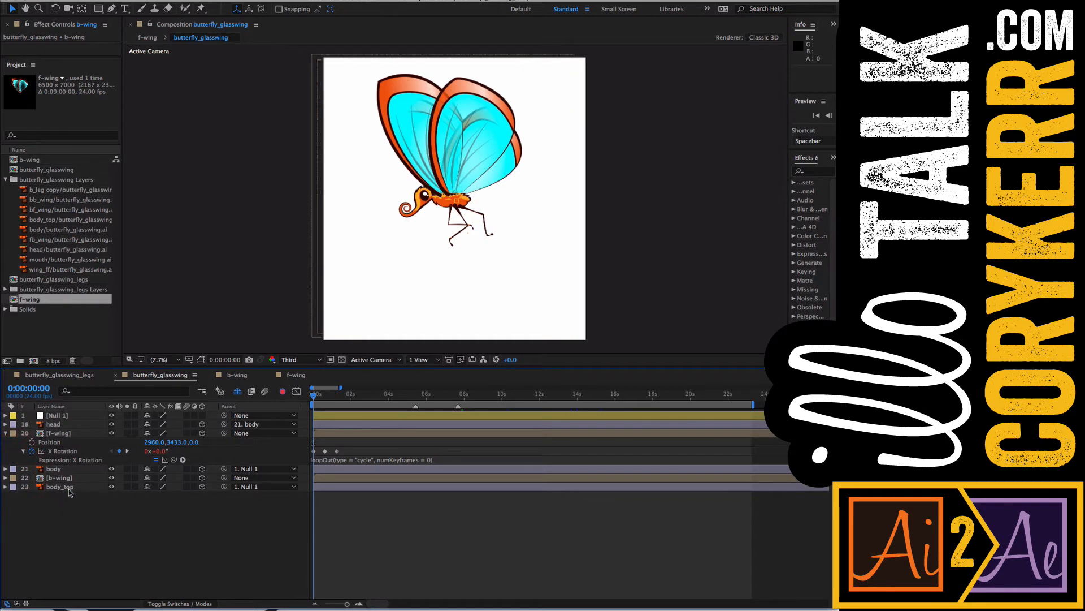
pyautogui.click(6, 417)
pyautogui.click(14, 424)
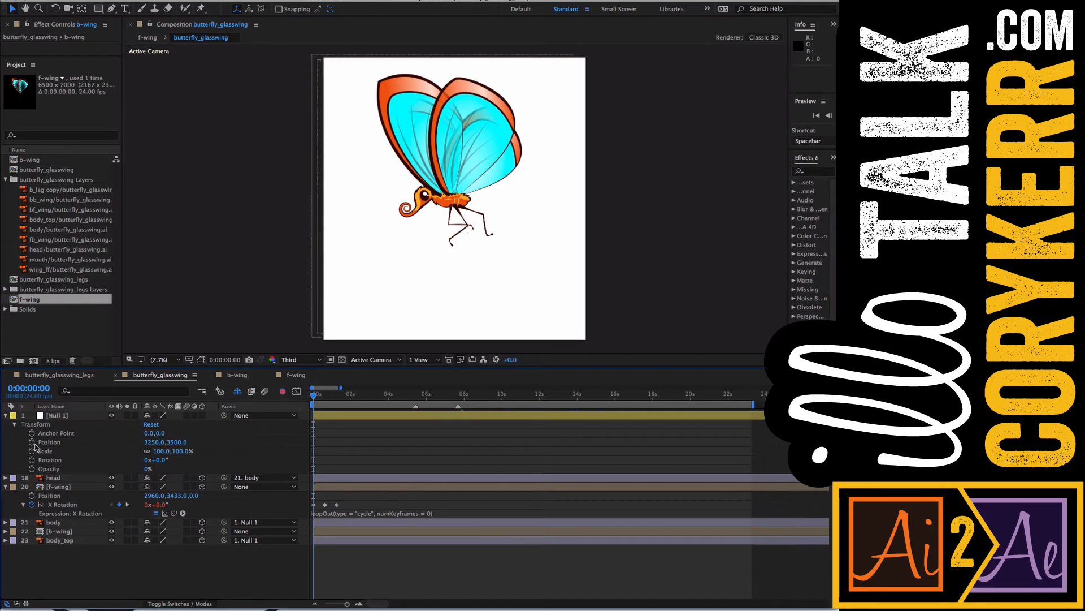
pyautogui.click(49, 442)
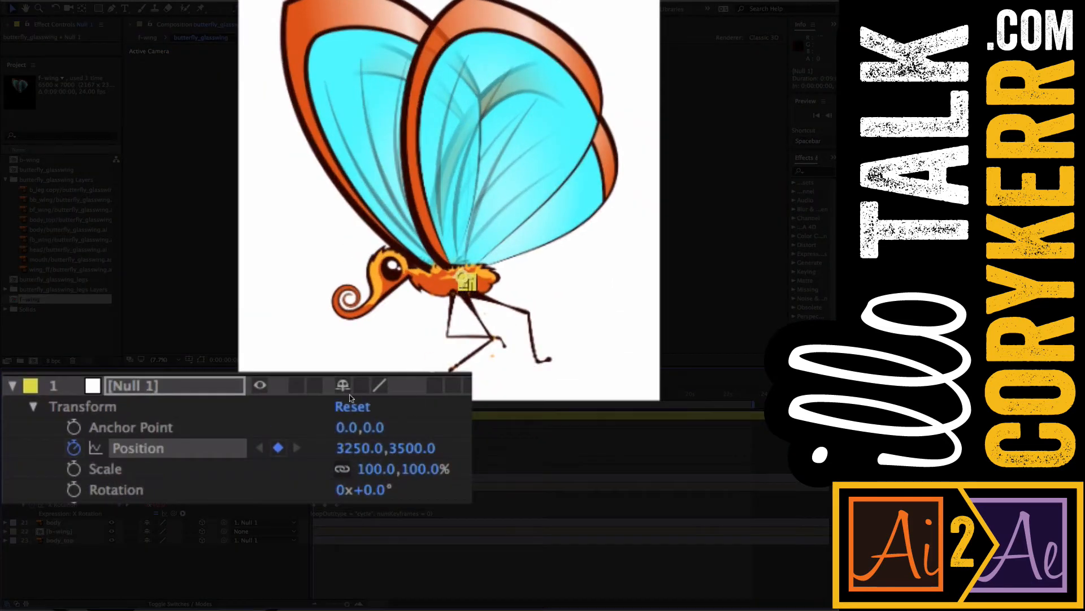
pyautogui.moveTo(411, 451); pyautogui.dragTo(279, 454)
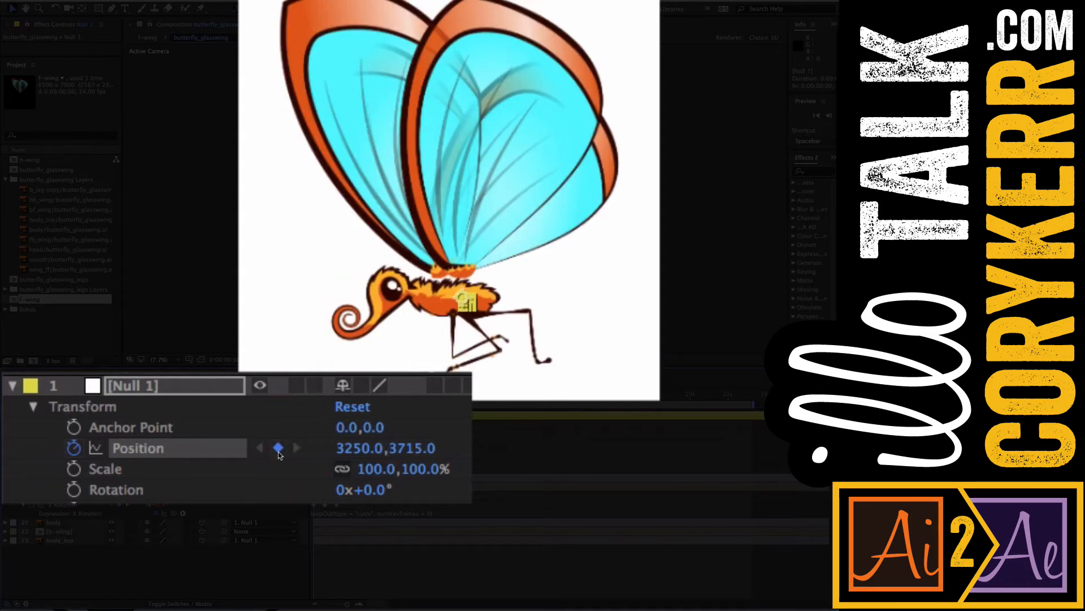
pyautogui.press('super+z')
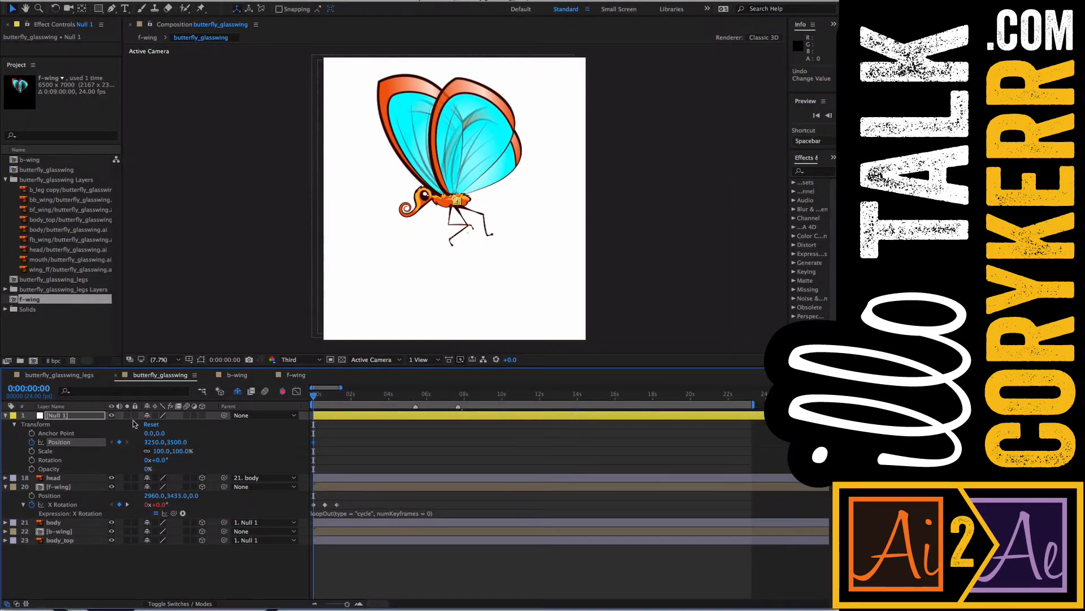
# Step: Parent the f-wing and b-wing layers to Null 1
pyautogui.click(78, 490)
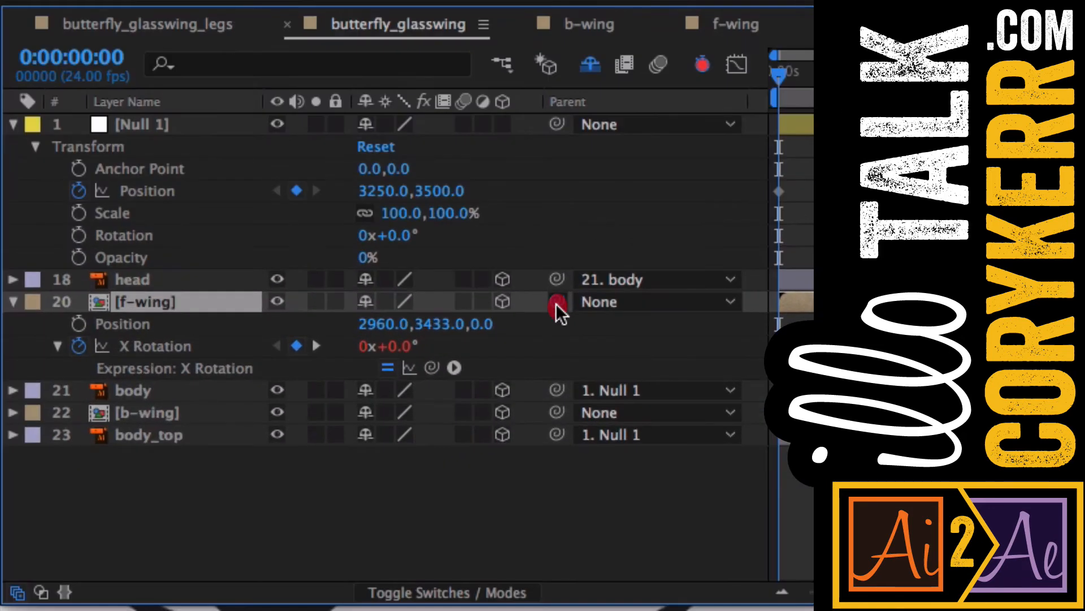
pyautogui.moveTo(555, 303); pyautogui.dragTo(209, 130)
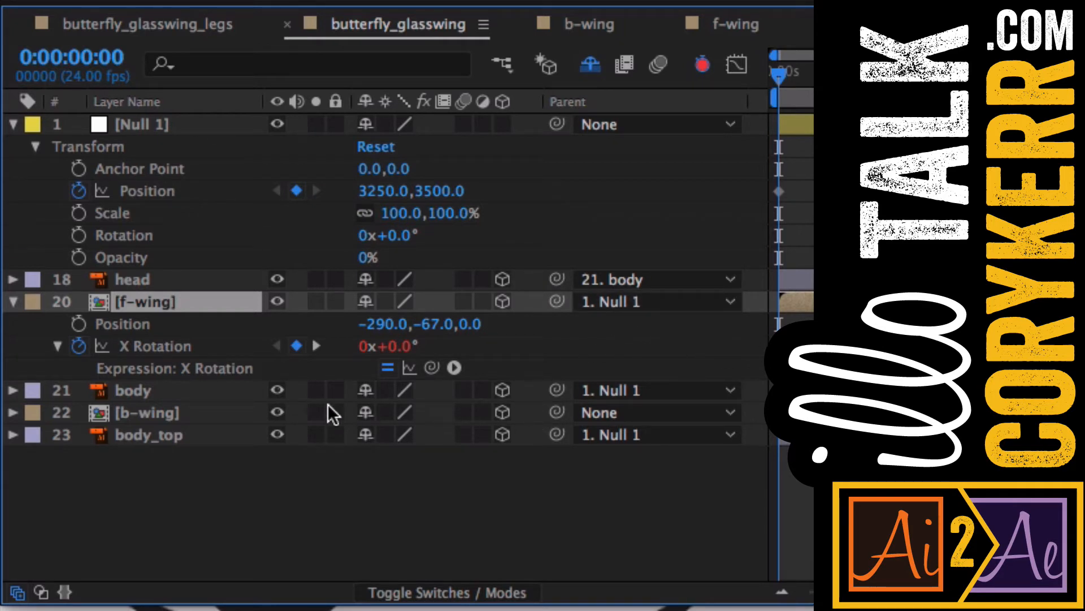
pyautogui.click(161, 411)
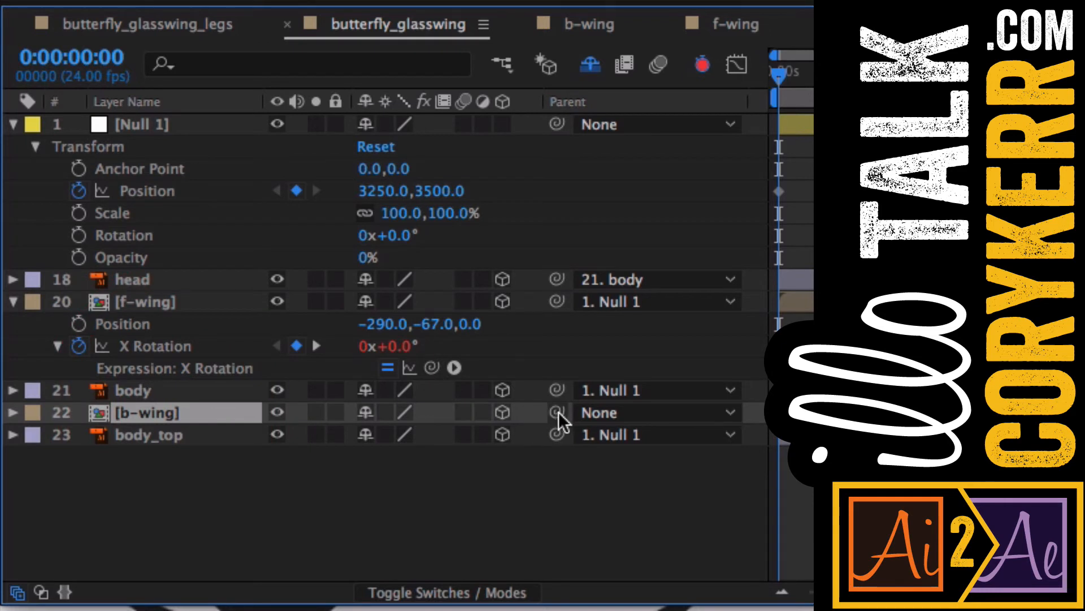
pyautogui.moveTo(557, 417); pyautogui.dragTo(194, 126)
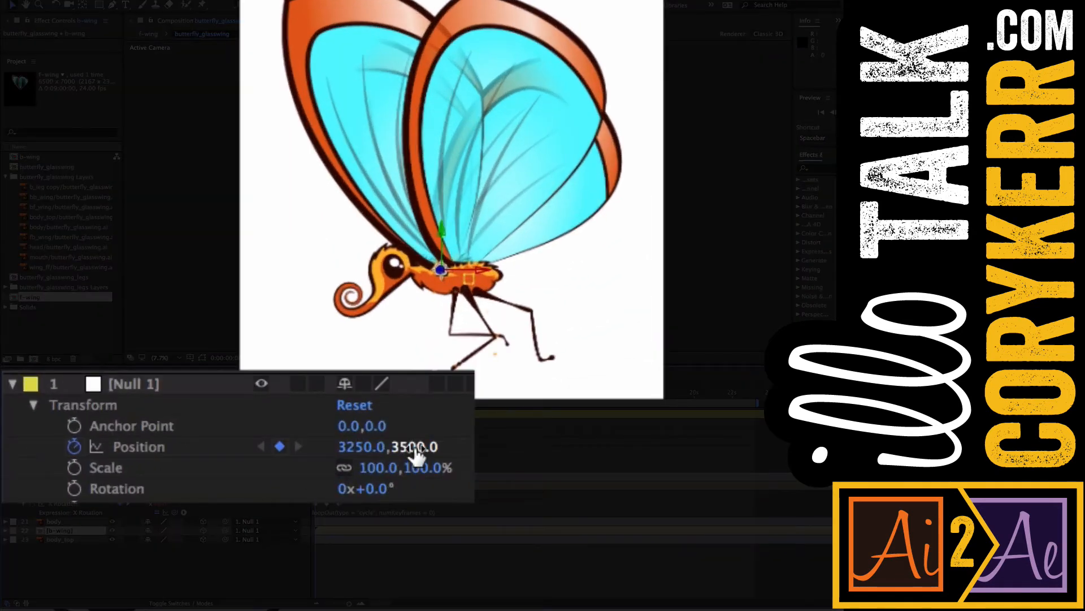
# Step: Keyframe Null 1's Position at 3250, 3977 on 0:00:00:00 and at 3250, 3001 on 0:00:00:15
pyautogui.moveTo(415, 452)
pyautogui.mouseDown()
pyautogui.moveTo(341, 451)
pyautogui.moveTo(468, 443)
pyautogui.moveTo(230, 439)
pyautogui.moveTo(480, 431)
pyautogui.moveTo(436, 433)
pyautogui.moveTo(433, 450)
pyautogui.mouseUp()
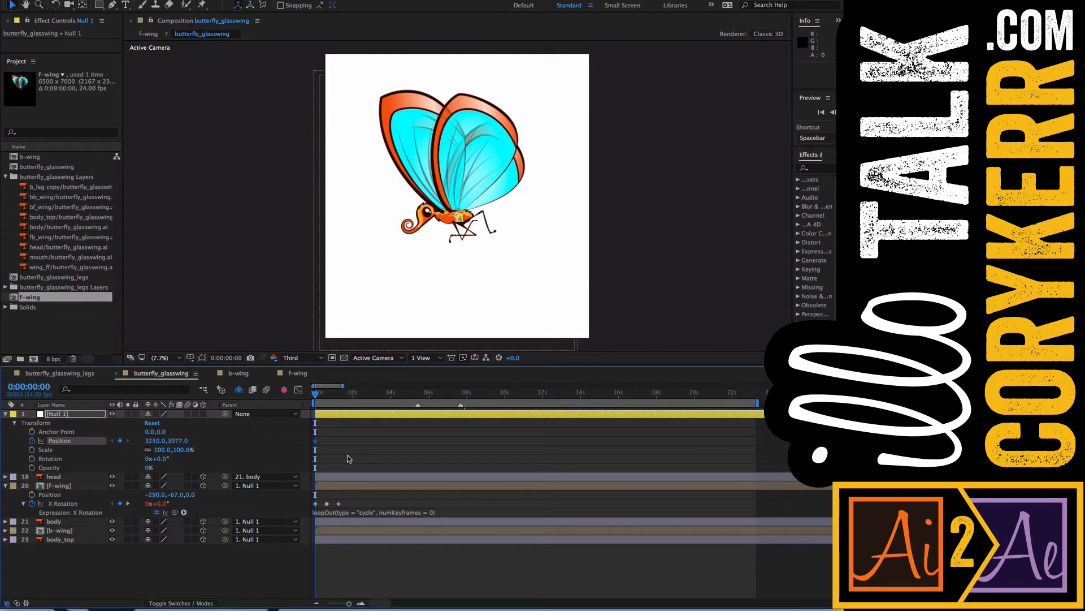
pyautogui.press('space')
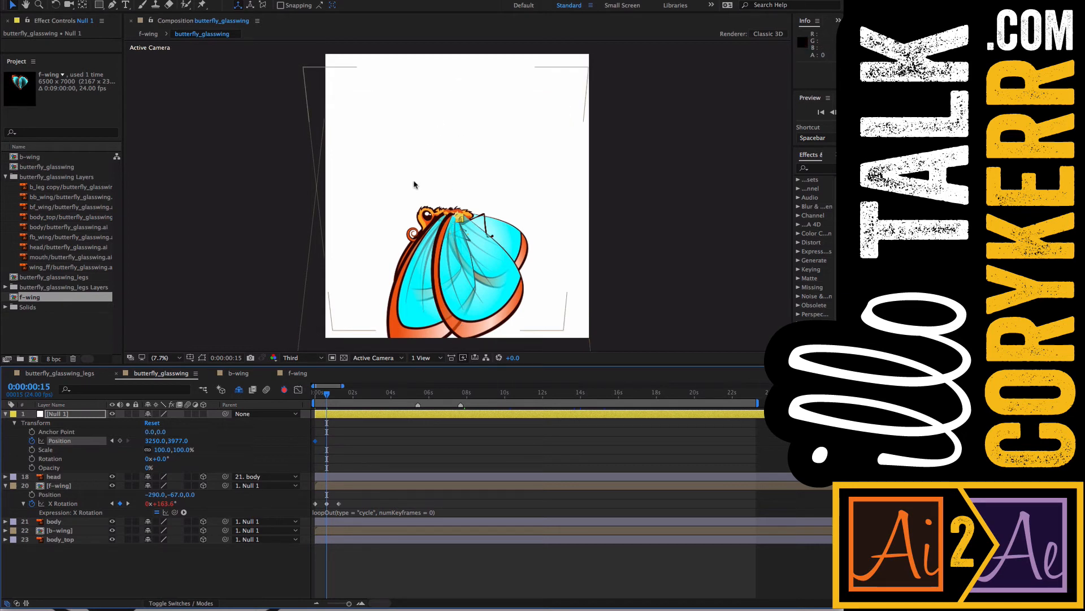
pyautogui.moveTo(178, 440); pyautogui.dragTo(56, 447)
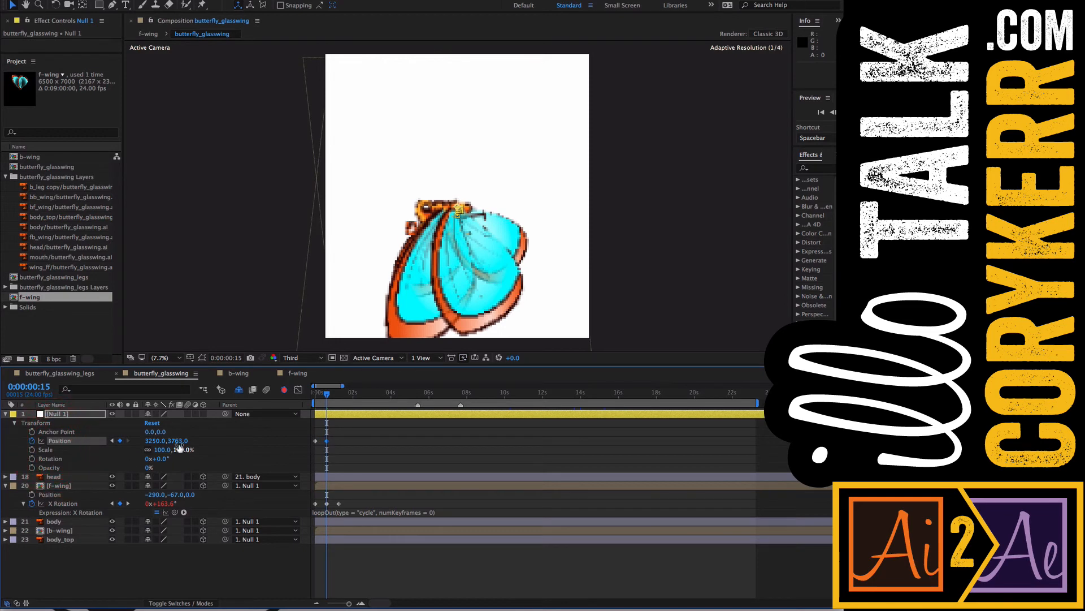
pyautogui.moveTo(181, 443); pyautogui.dragTo(5, 455)
pyautogui.moveTo(179, 444); pyautogui.dragTo(12, 455)
pyautogui.moveTo(177, 447); pyautogui.dragTo(74, 461)
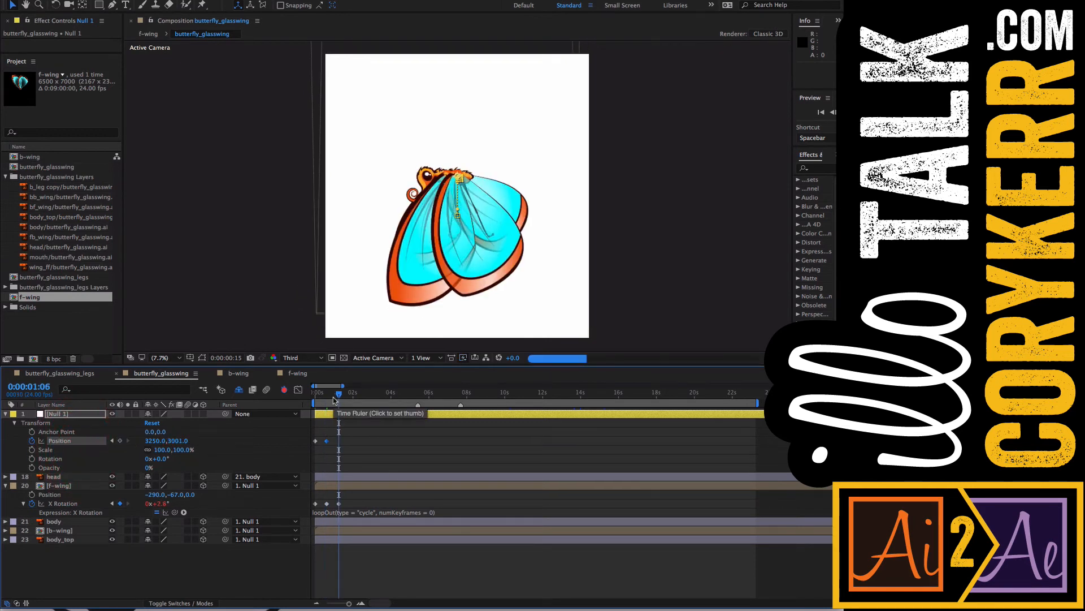
# Step: Copy Null 1's first Position keyframe and paste it at 0:00:01:06
pyautogui.press('space')
pyautogui.click(315, 442)
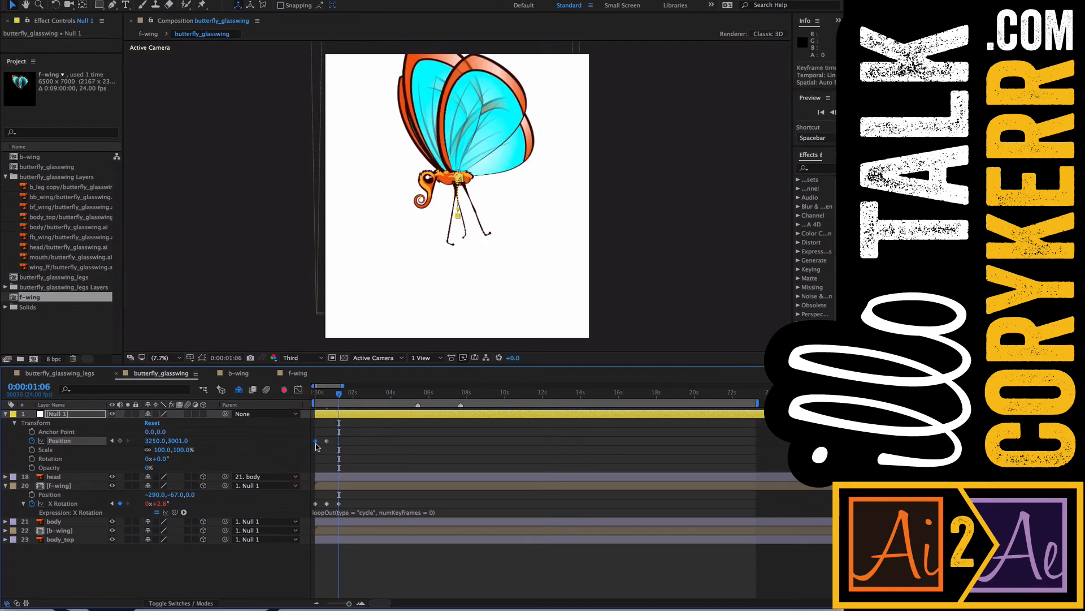
pyautogui.hotkey('ctrl', 'v')
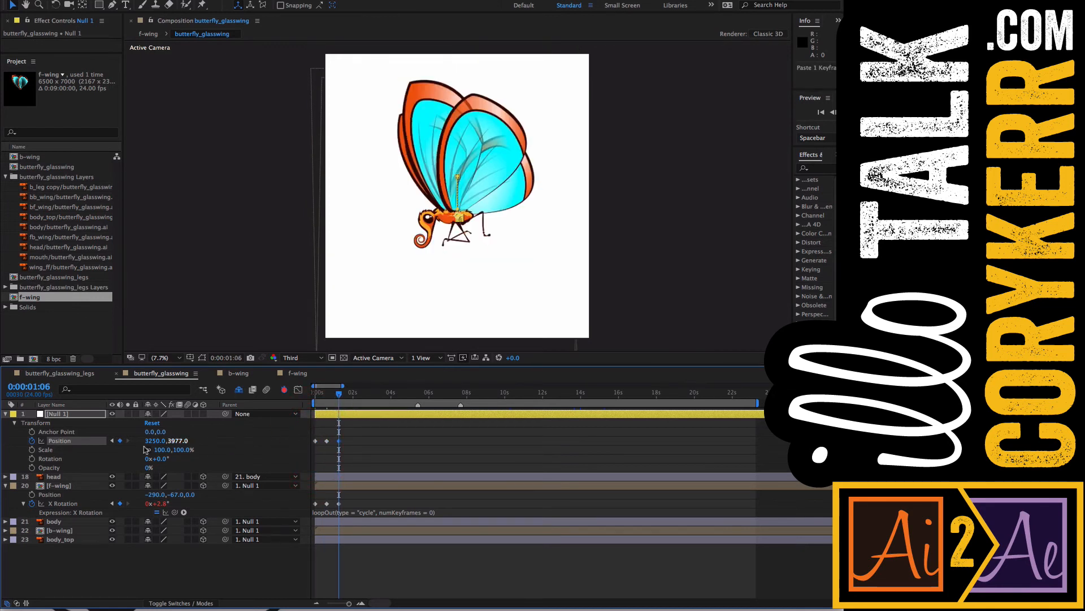
# Step: Add loopOut(type = "cycle", numKeyframes = 0) to Null 1's Position, preview from the composition start, and show the transparency grid
pyautogui.keyDown('alt'); pyautogui.click(34, 441); pyautogui.keyUp('alt')
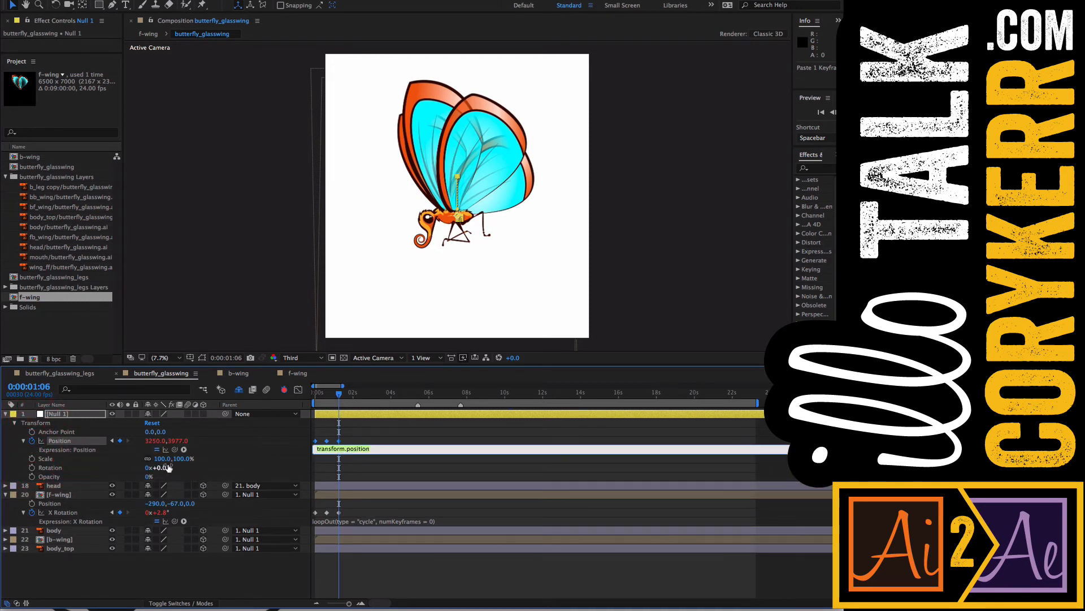
pyautogui.click(184, 450)
pyautogui.moveTo(215, 578)
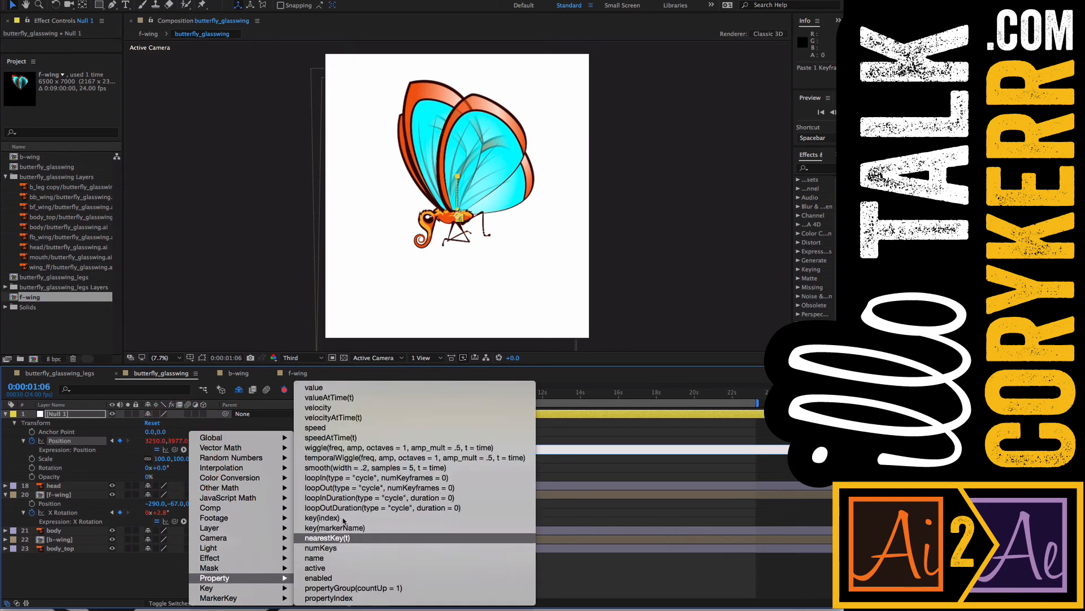
pyautogui.click(369, 490)
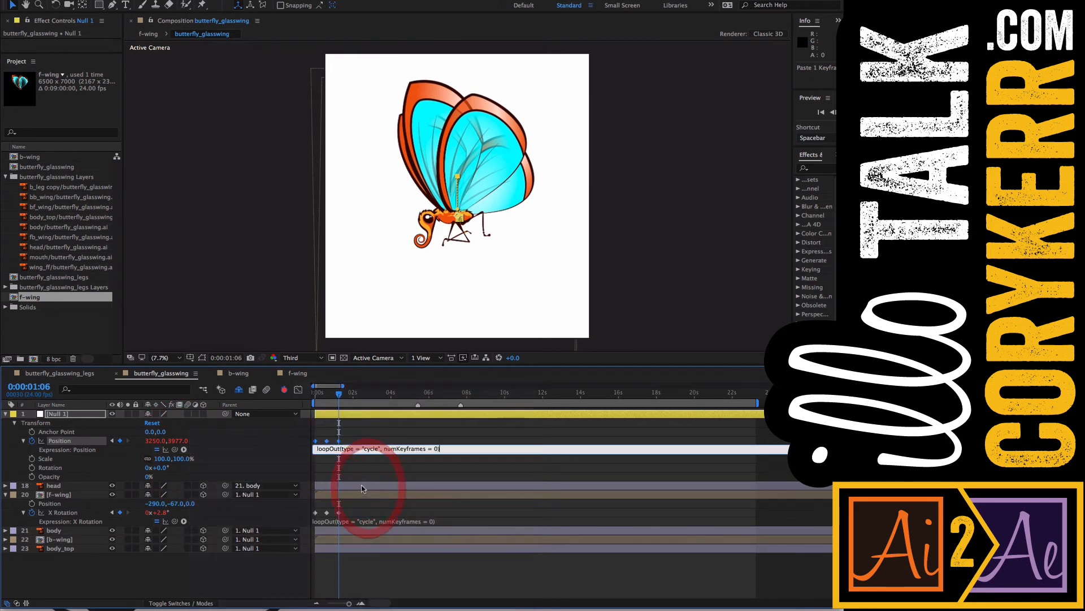
pyautogui.click(315, 391)
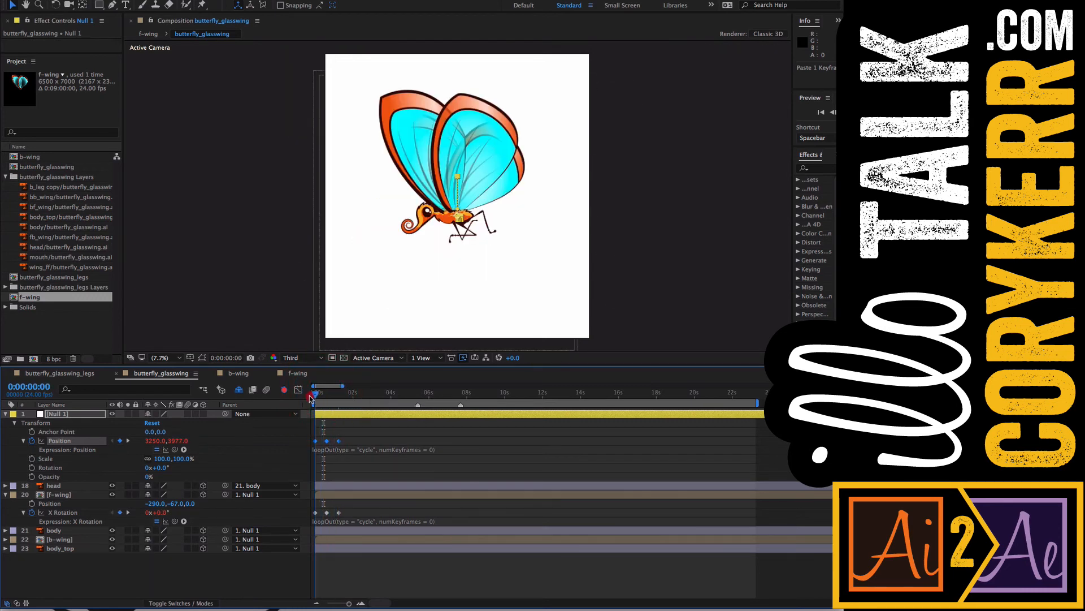
pyautogui.press('space')
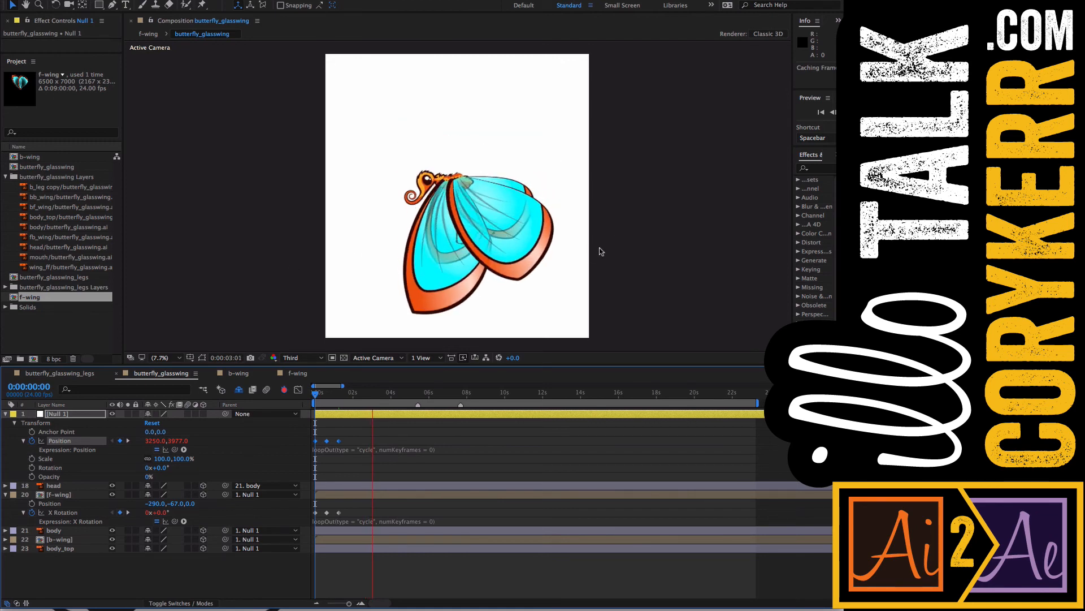
pyautogui.click(344, 358)
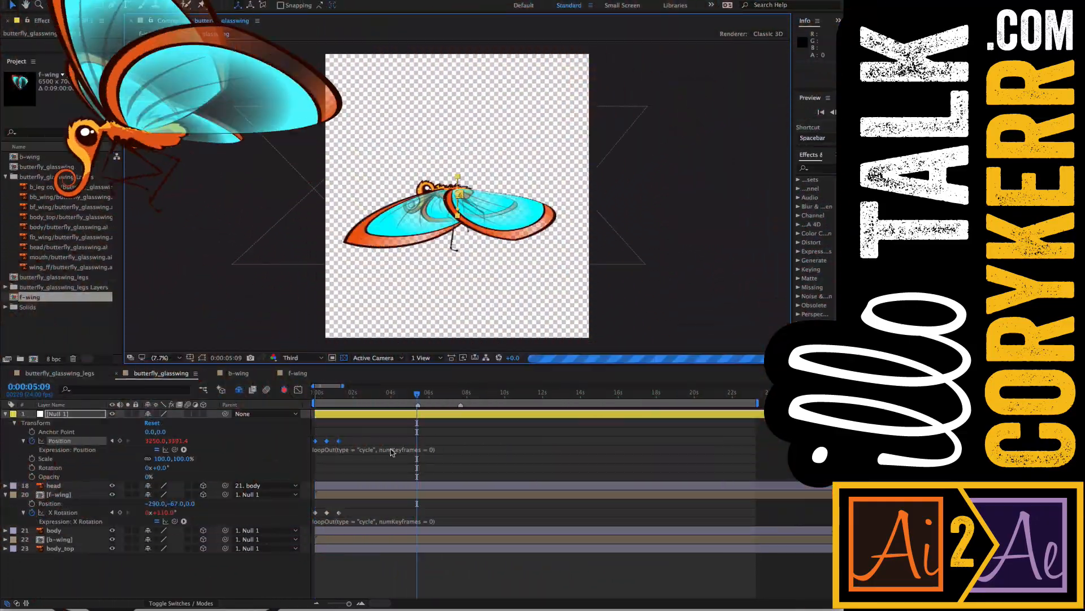
# Step: Append the wiggle(freq, amp, octaves = 1, amp_mult = .5, t = time) expression on a new line below loopOut in Null 1's Position
pyautogui.click(378, 450)
pyautogui.click(451, 449)
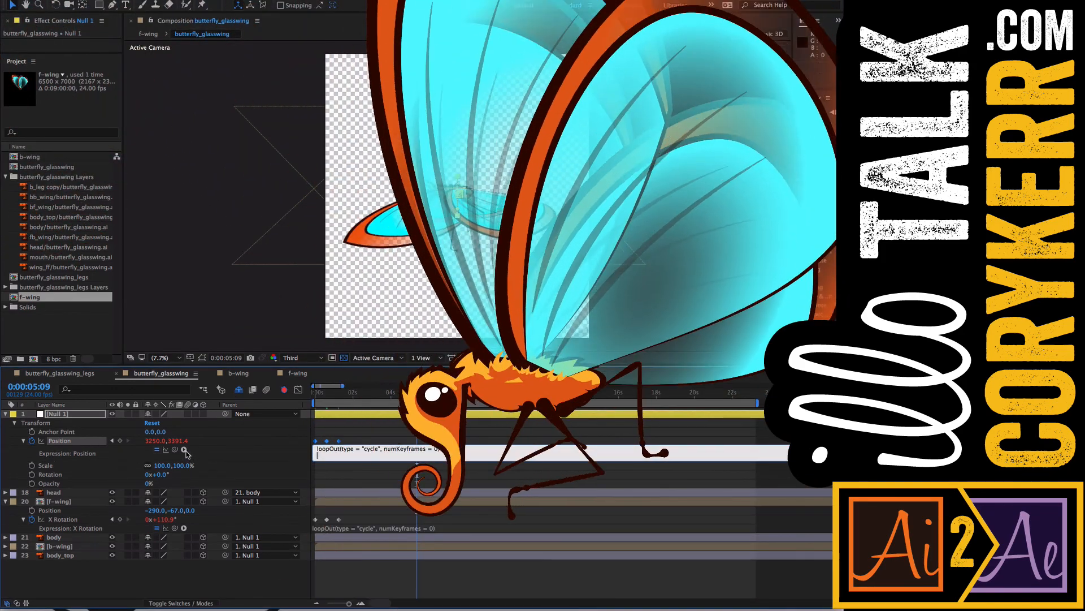
pyautogui.click(183, 449)
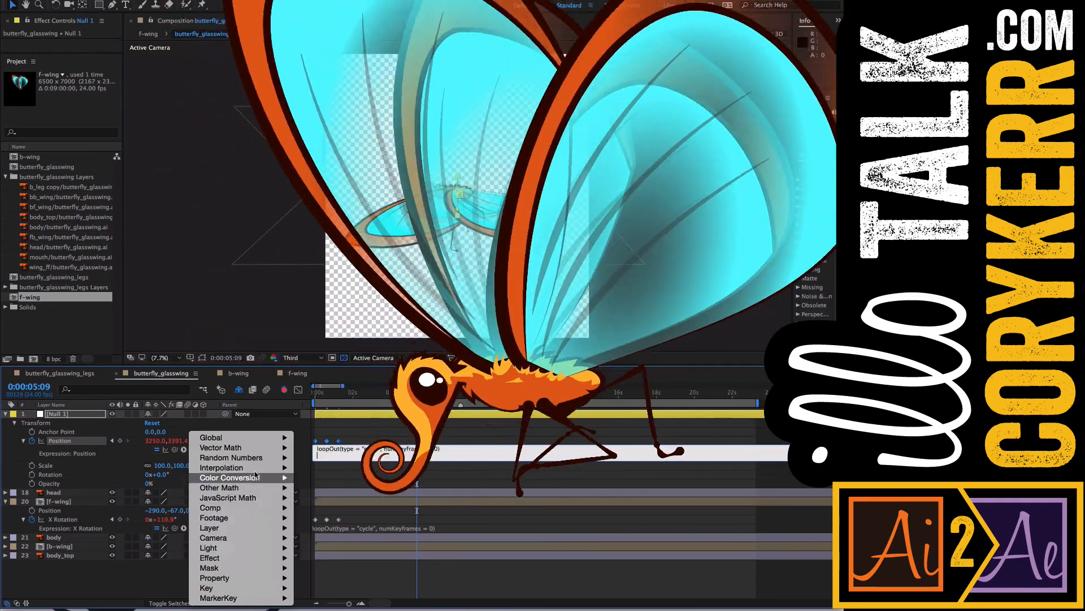
pyautogui.moveTo(252, 581)
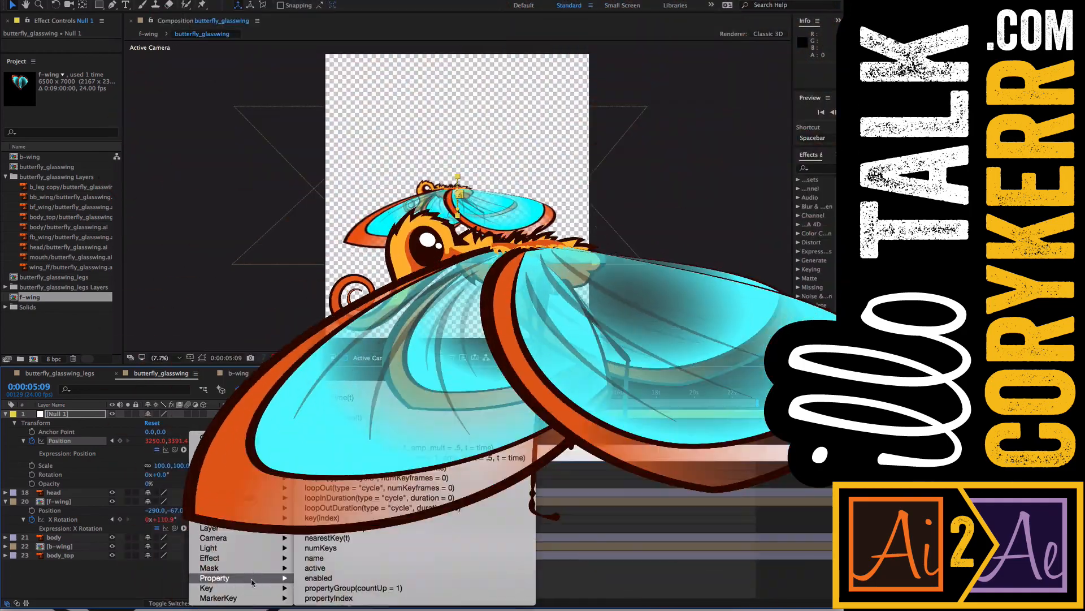
pyautogui.click(351, 448)
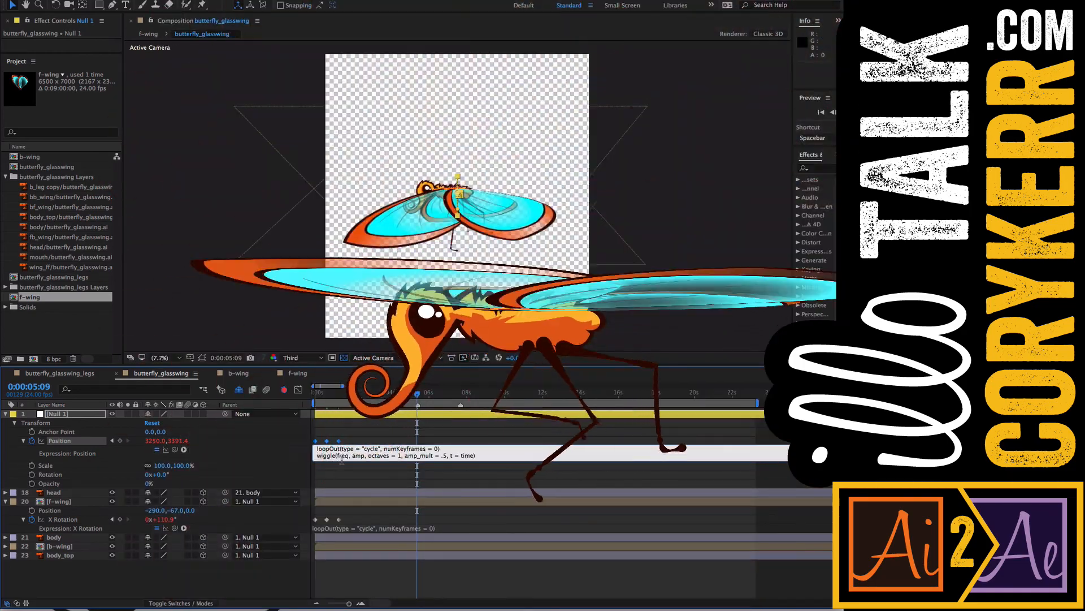
# Step: Set the wiggle's frequency to 3 and amplitude to 50, apply the expression, and return to 0:00:00:00
pyautogui.doubleClick(342, 457)
pyautogui.write('3')
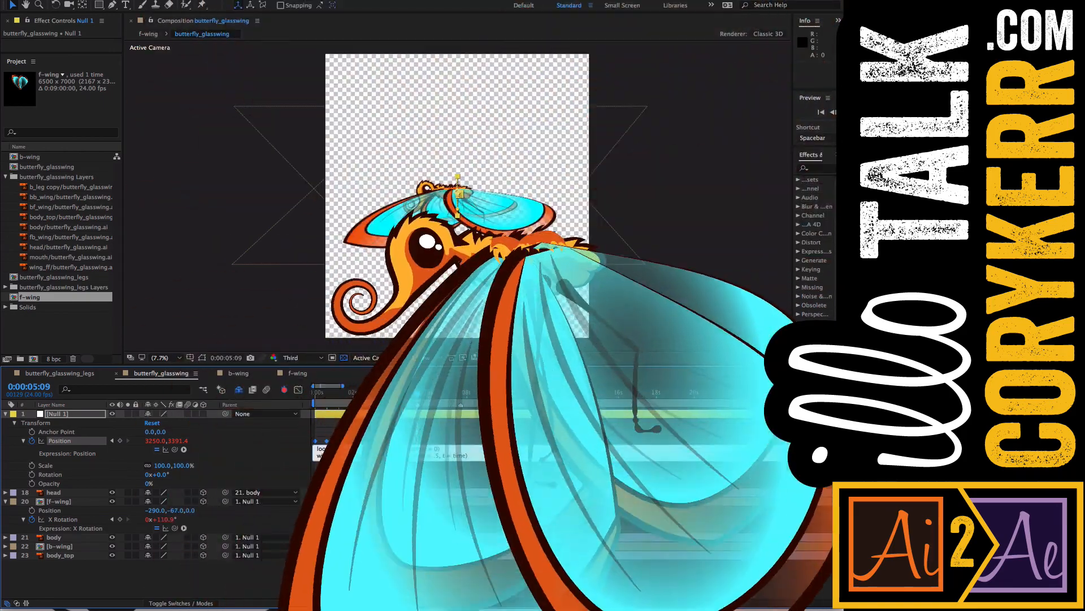
pyautogui.doubleClick(347, 455)
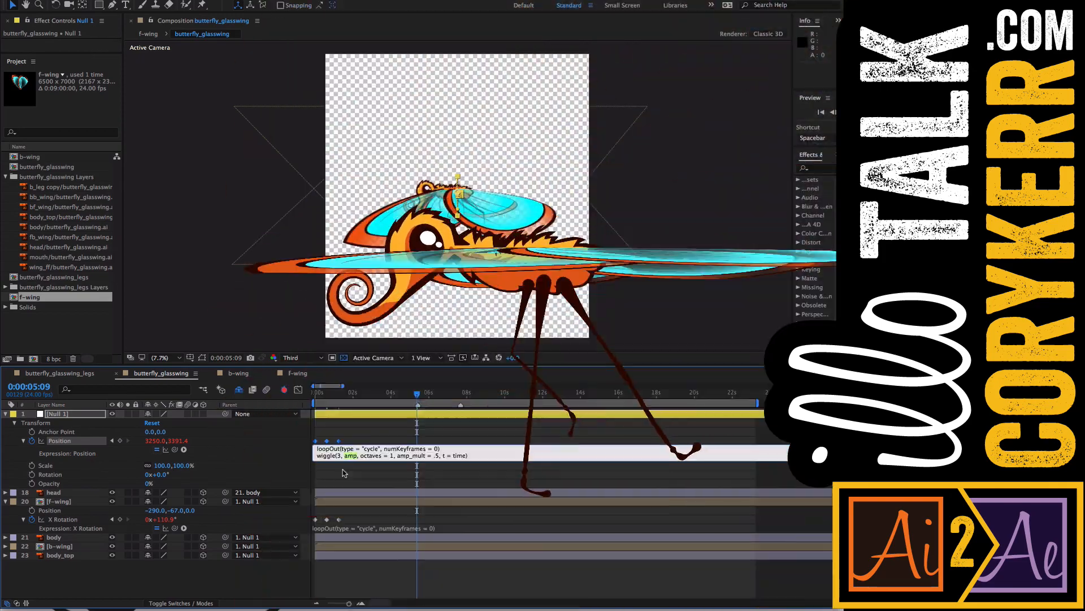
pyautogui.write('50')
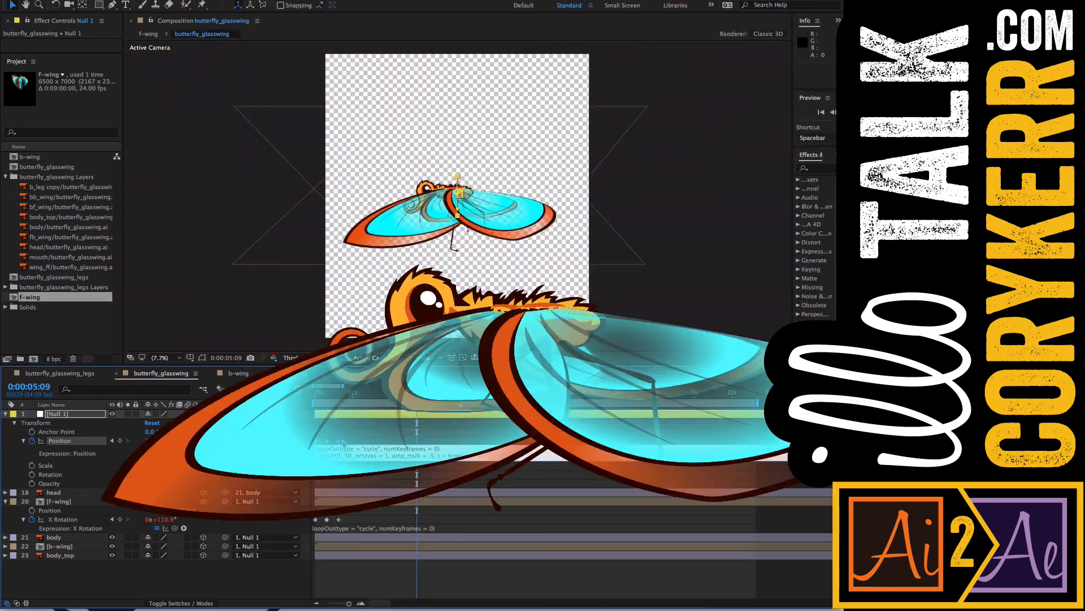
pyautogui.click(343, 430)
pyautogui.moveTo(353, 394); pyautogui.dragTo(309, 408)
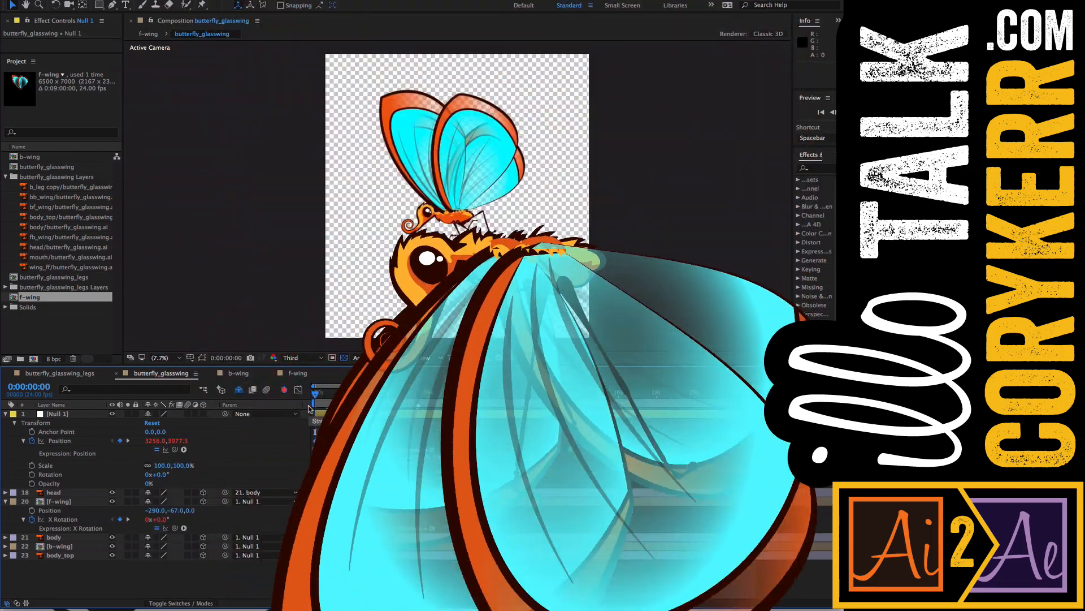